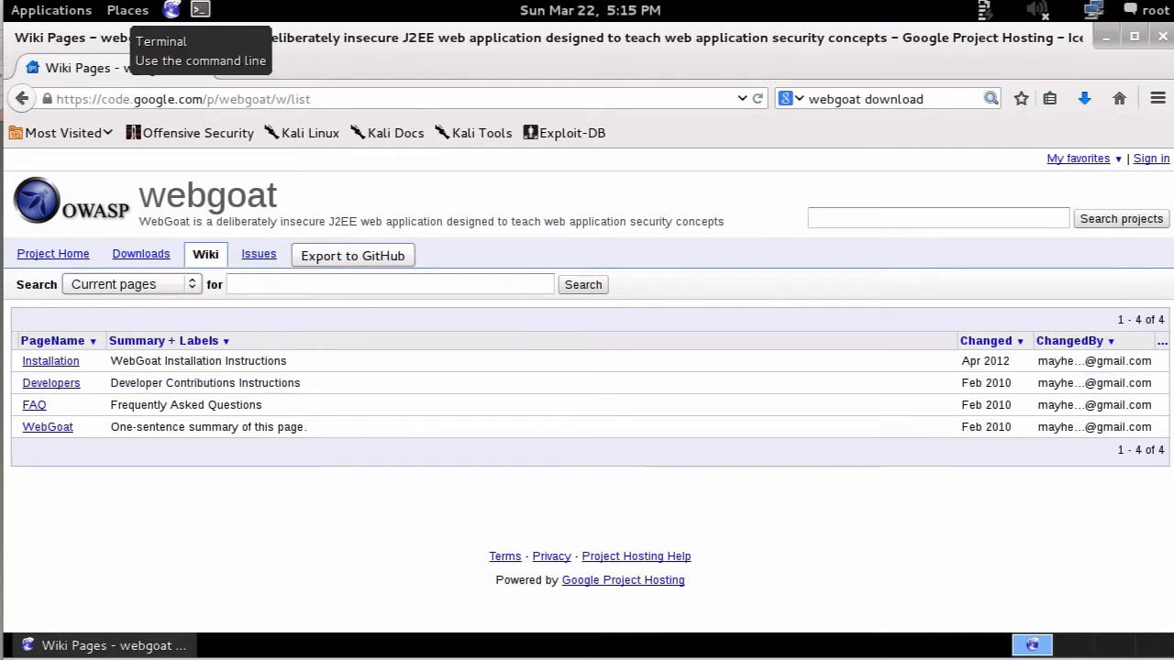
Open a maximized terminal and install tomcat6 with apt-get, agreeing to continue the installation.
left_click(200, 11)
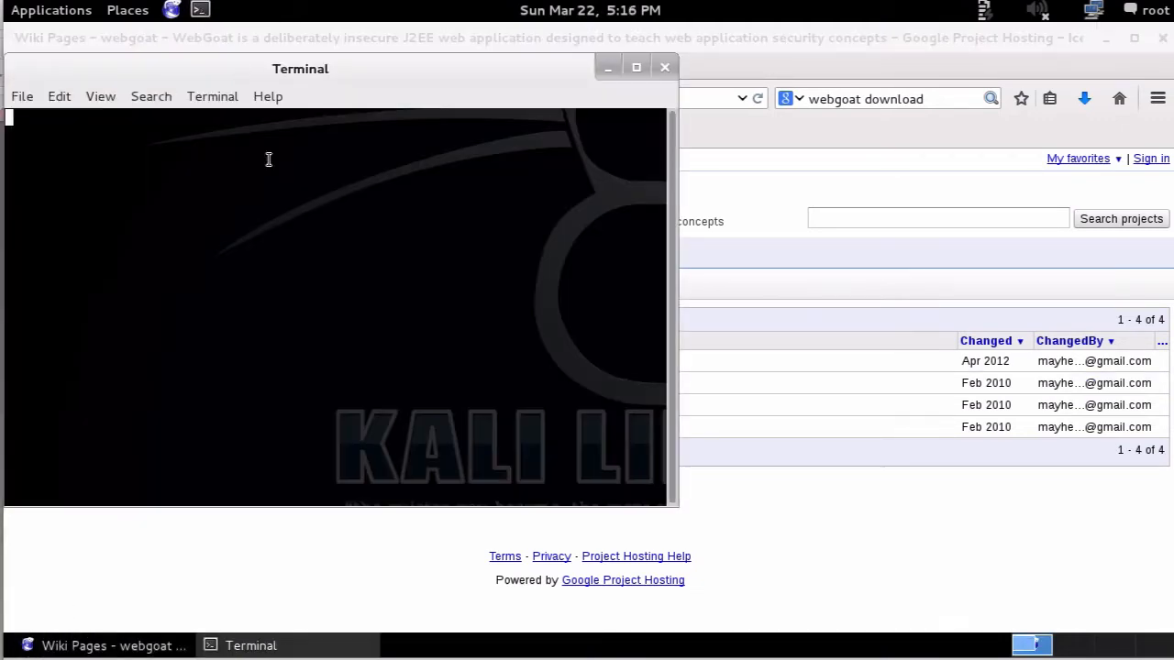
left_click(635, 68)
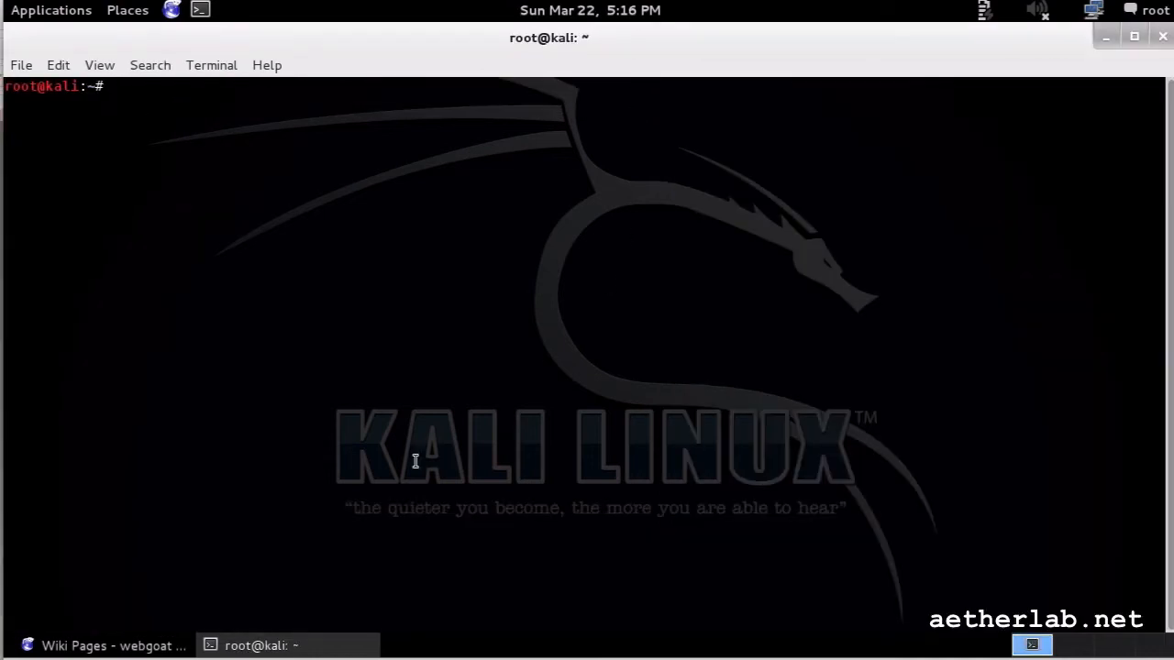
left_click(1101, 39)
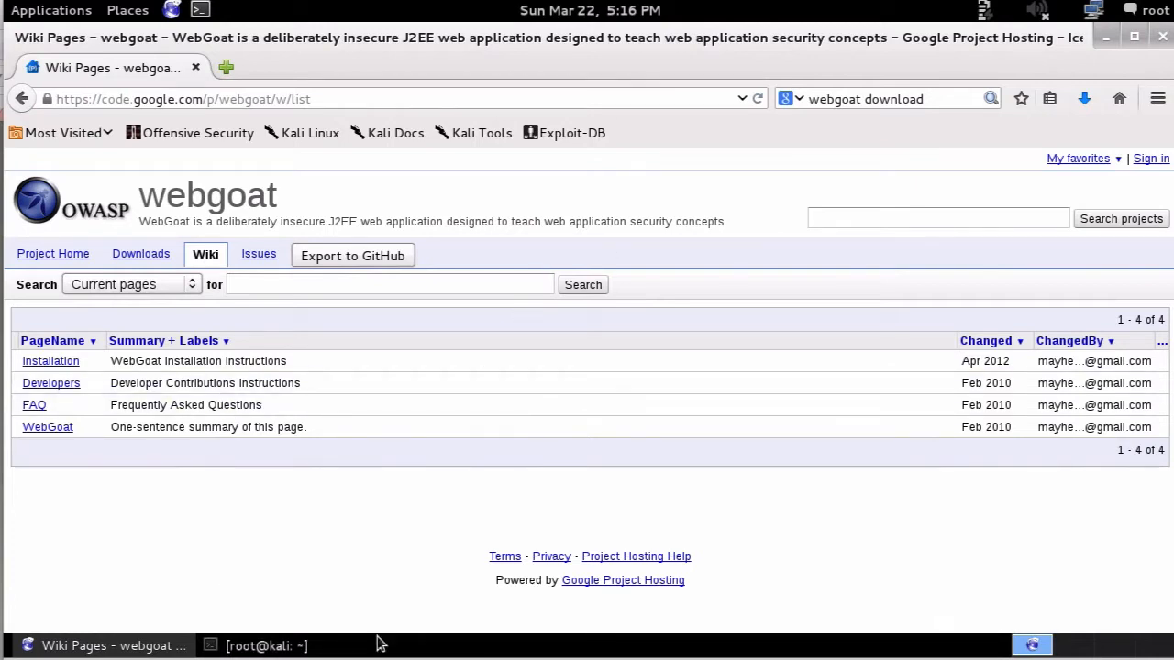
left_click(323, 647)
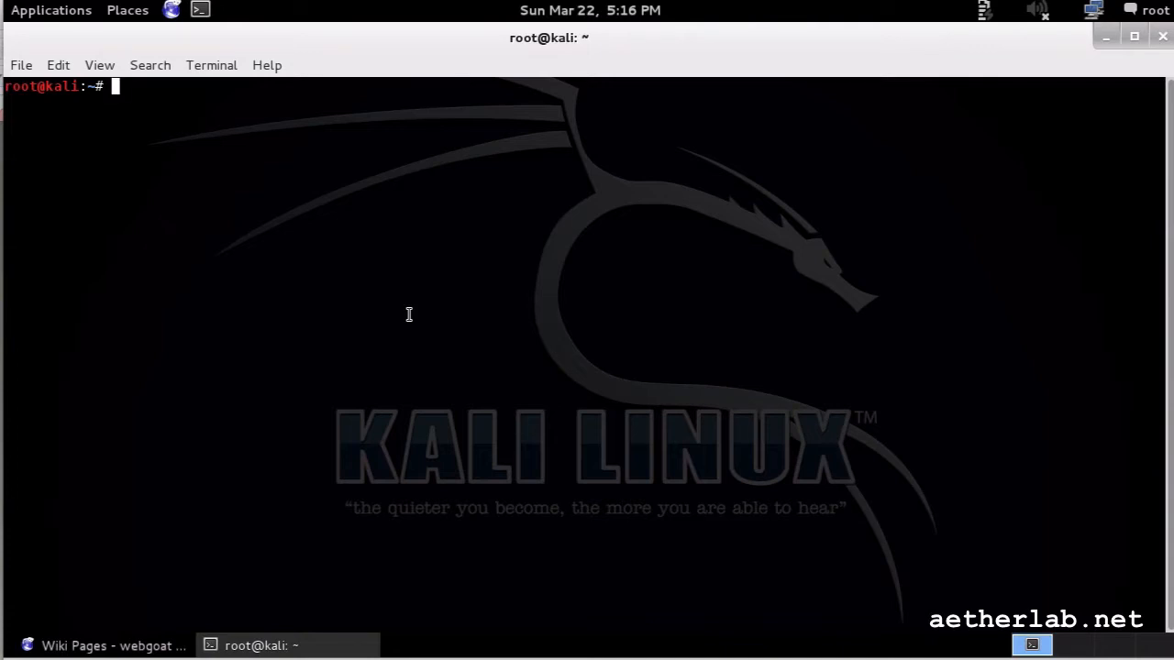
type("apt-get instal")
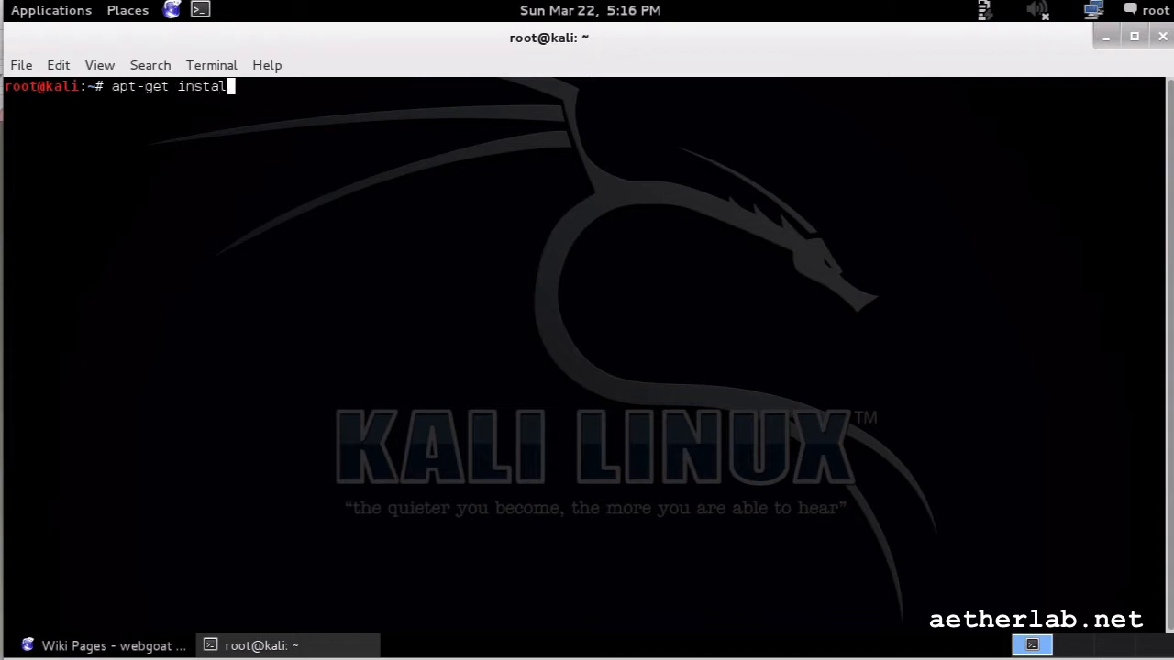
type("l tomcat6")
key("Return")
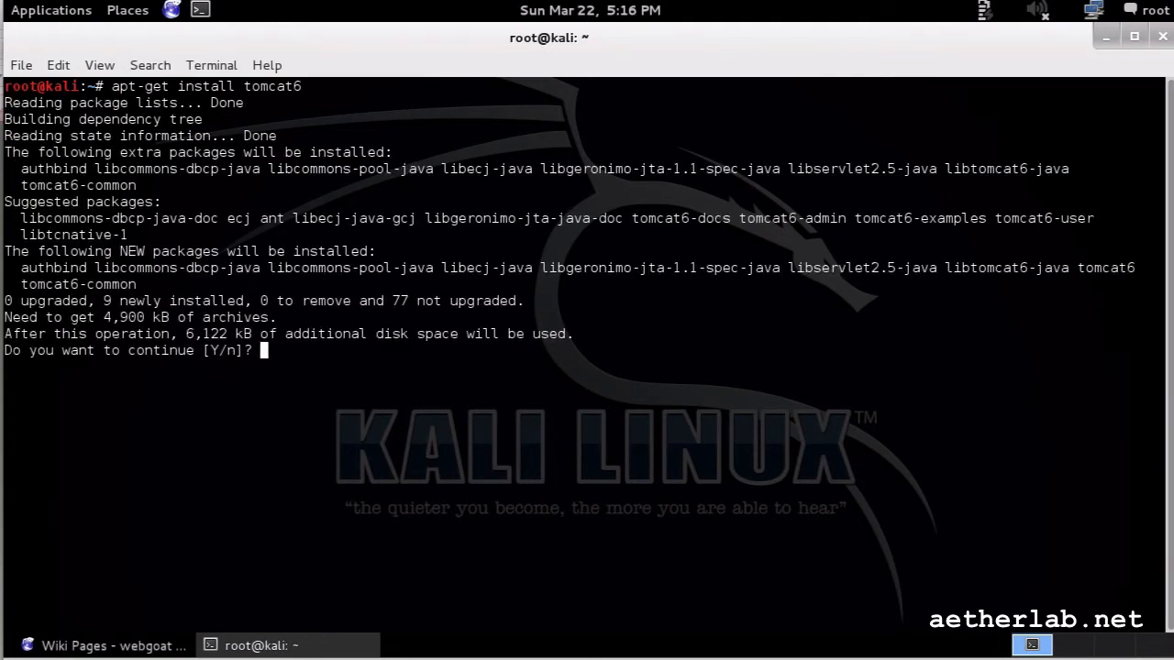
key("Return")
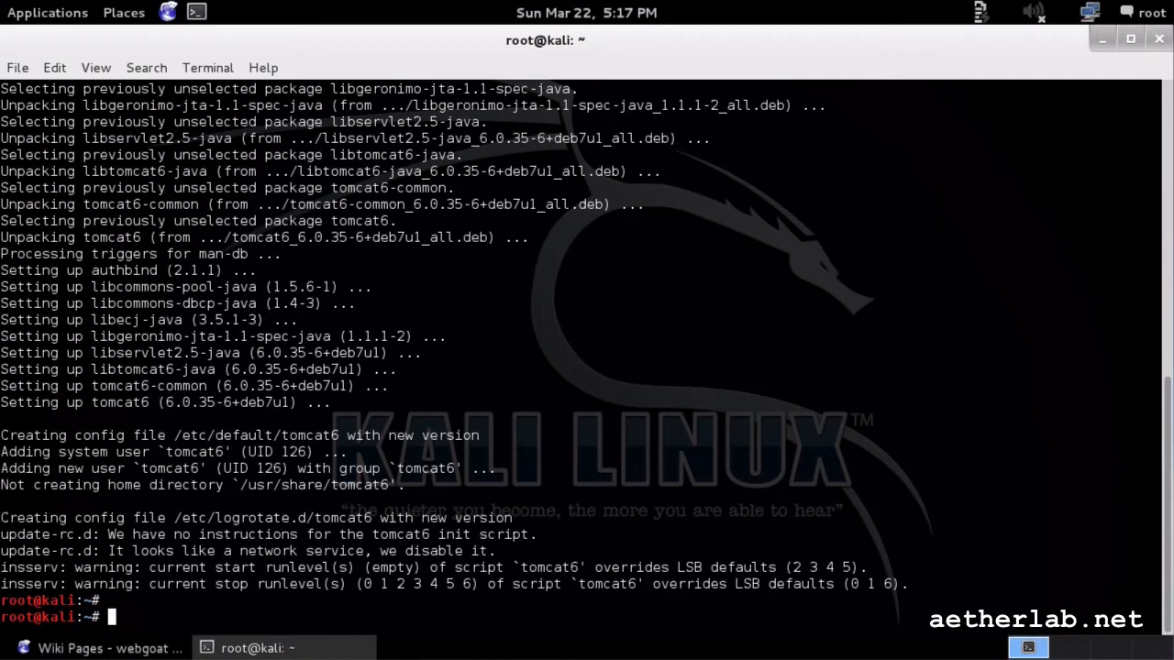
Move Downloads/WebGoat-5.4.war to /var/lib/tomcat6/webapps/ under the name WebGoat.war.
type("mv Do")
key("Tab")
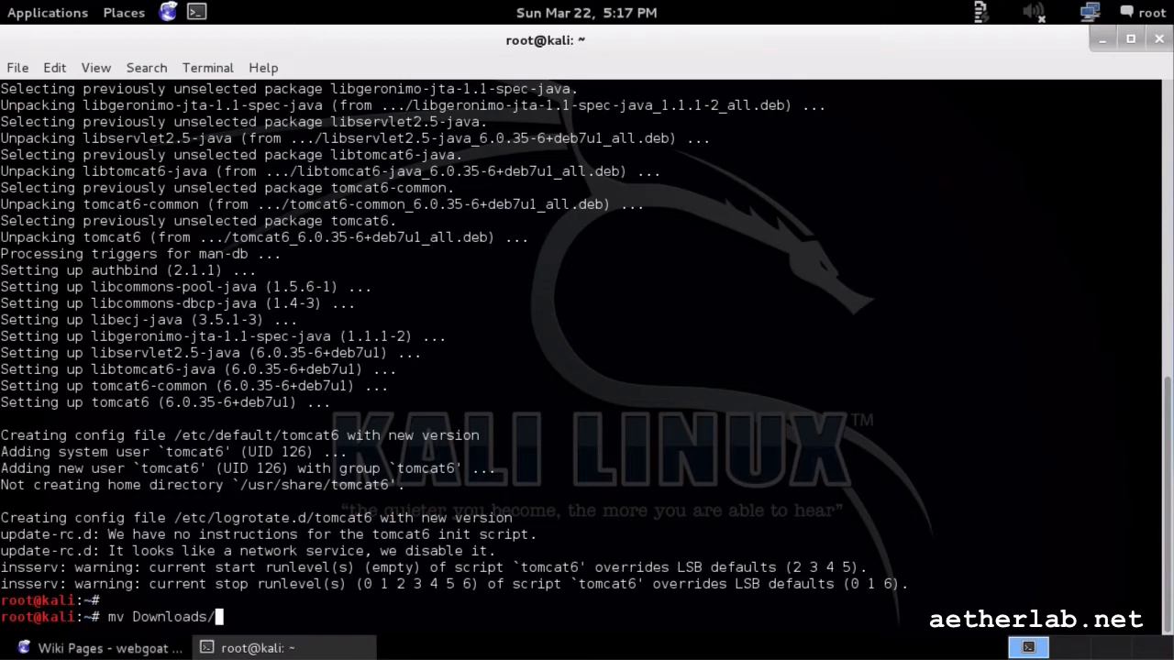
type("W")
key("Tab")
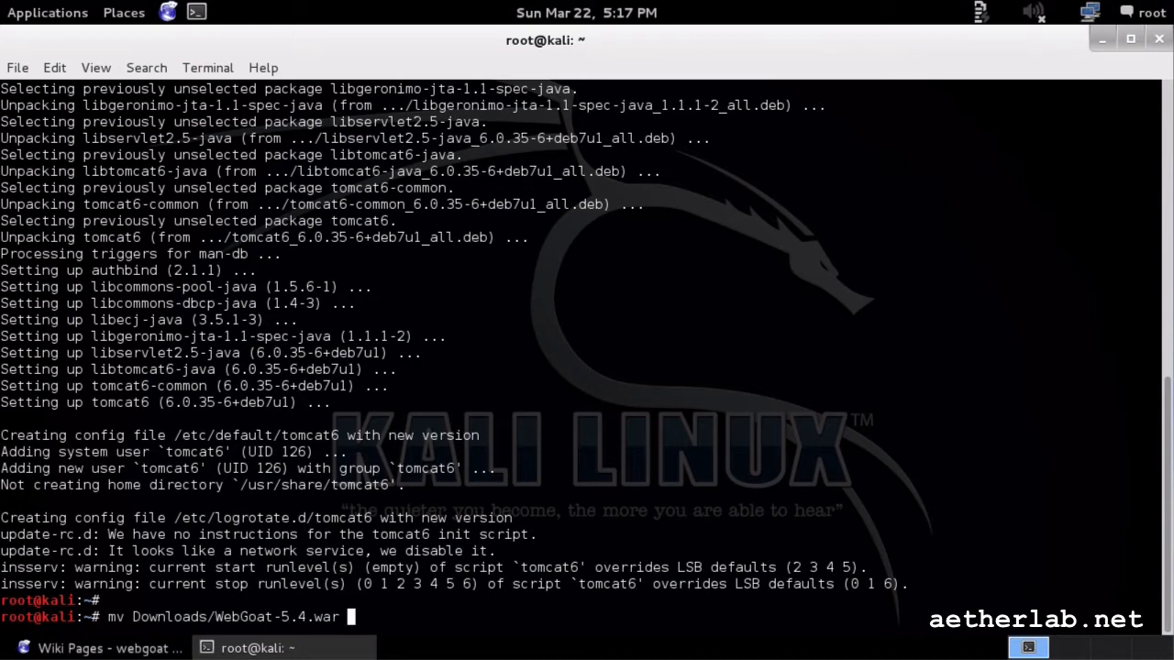
type("/var/lib/om")
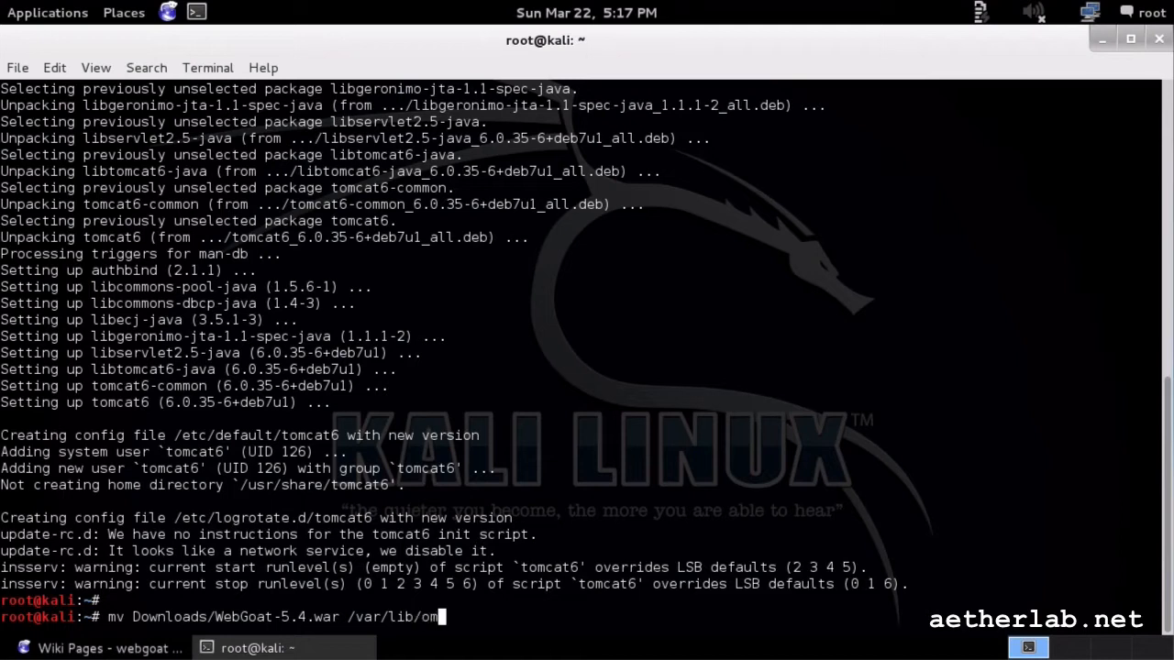
key("BackSpace")
key("BackSpace")
type("t")
key("Tab")
key("Tab")
type("o")
key("Tab")
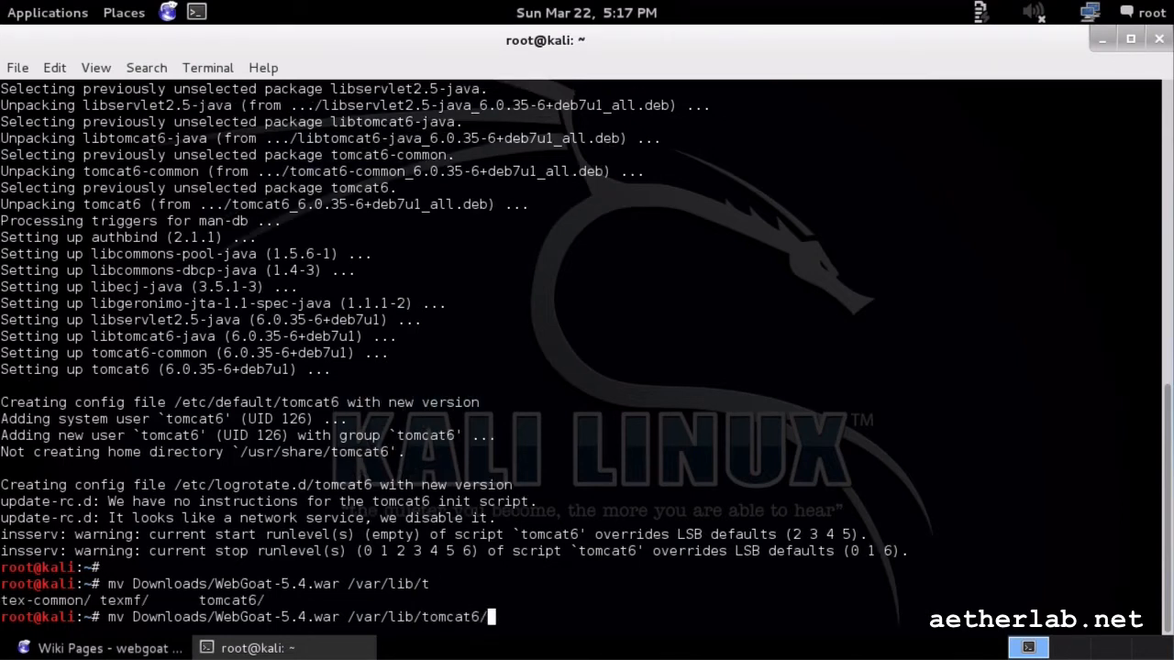
type("w")
key("Tab")
key("Tab")
key("Tab")
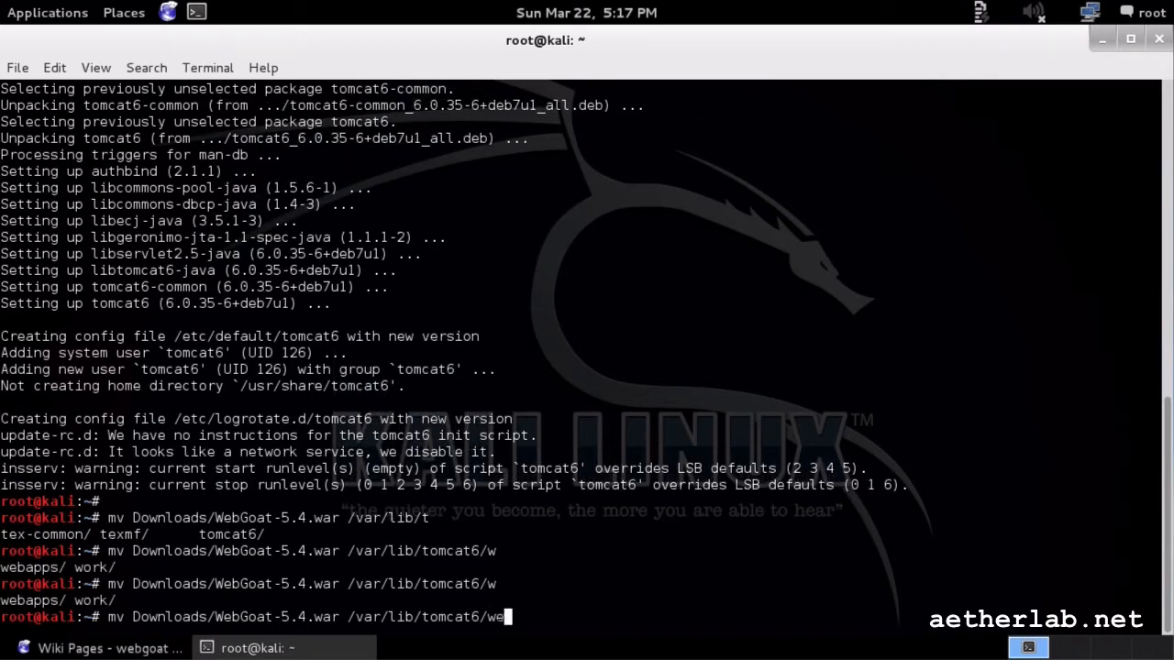
type("e")
key("Tab")
type("Web")
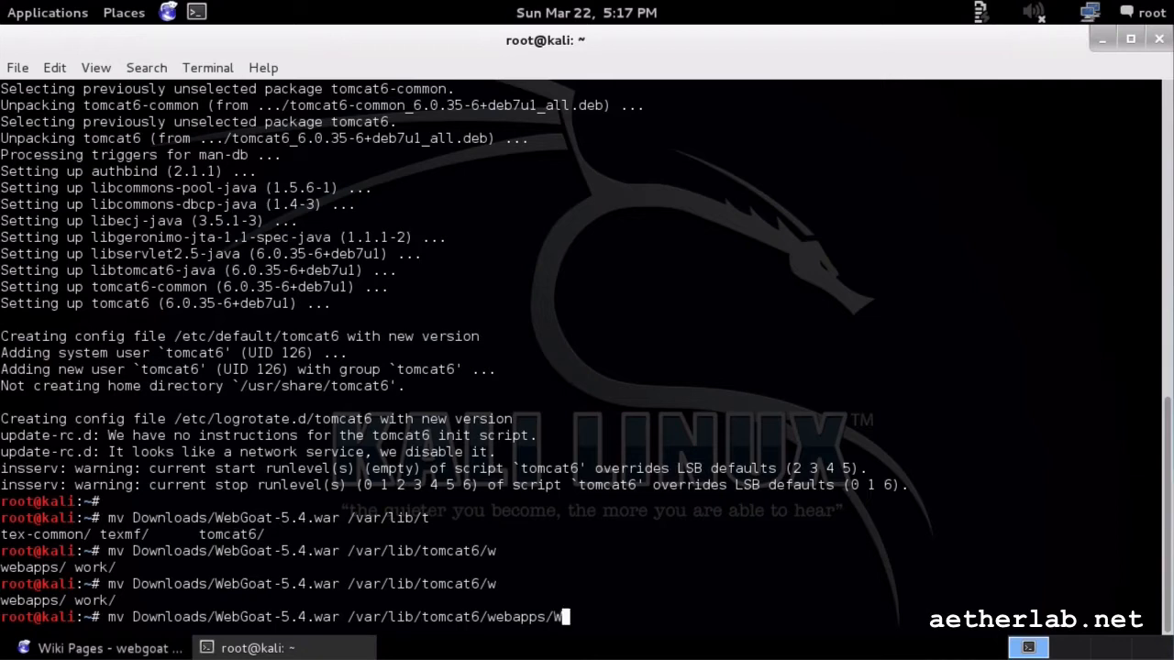
type("Gou")
key("BackSpace")
type("at.war")
key("Return")
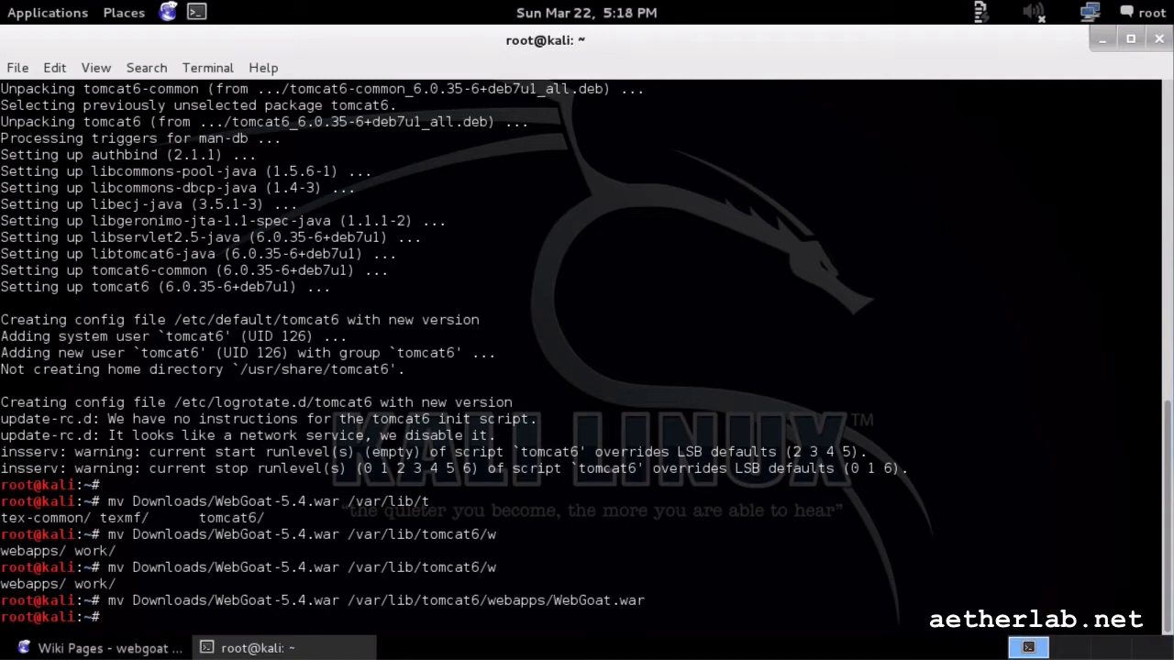
Start the Tomcat server with the command "service tomcat6 start".
type("sta")
key("BackSpace")
key("BackSpace")
key("BackSpace")
type("servertool")
key("BackSpace")
key("BackSpace")
key("BackSpace")
key("BackSpace")
key("BackSpace")
key("BackSpace")
type("ice tomca")
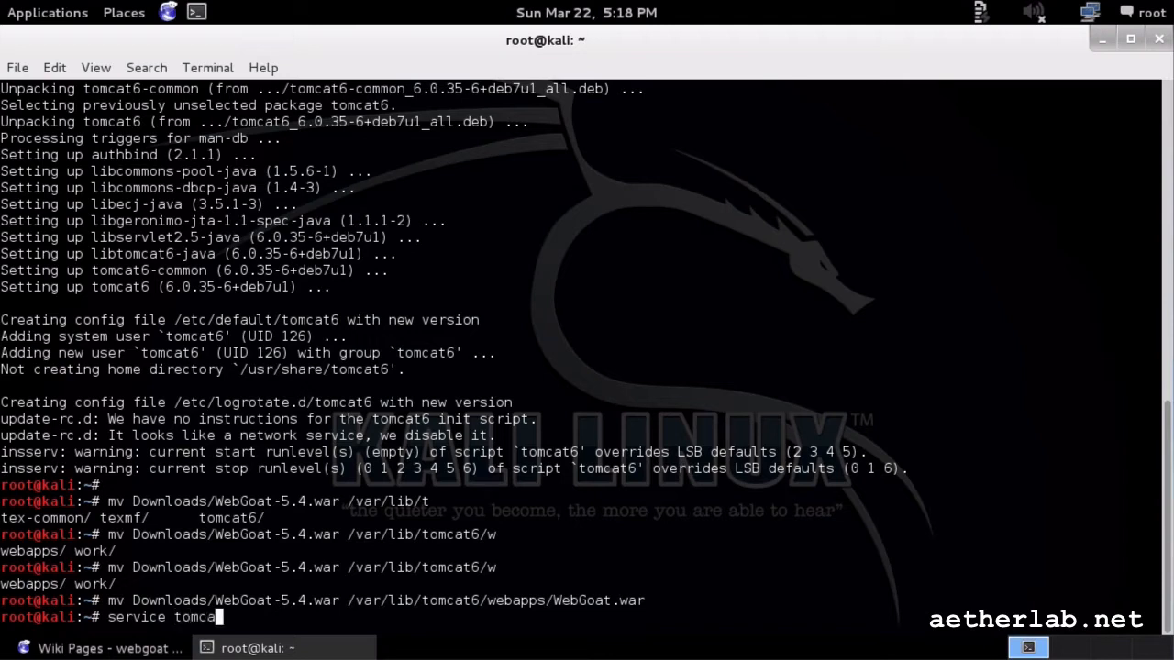
type("t6 start")
key("Return")
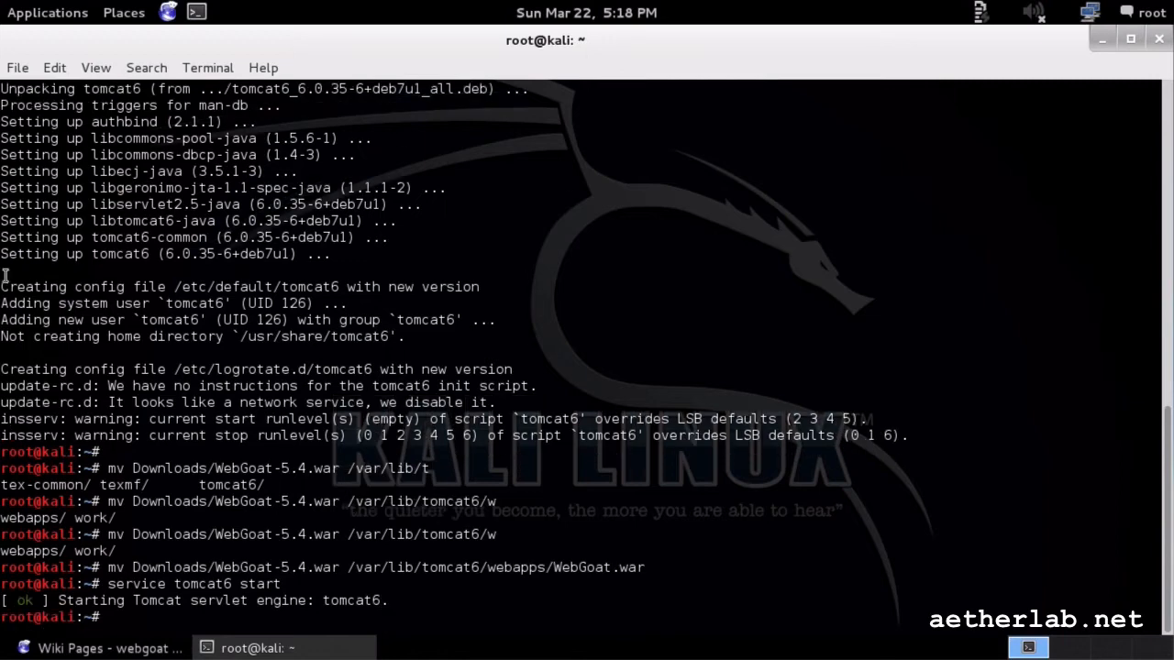
Switch to the Iceweasel browser, load about:config in a new tab and accept the warranty warning.
left_click(91, 647)
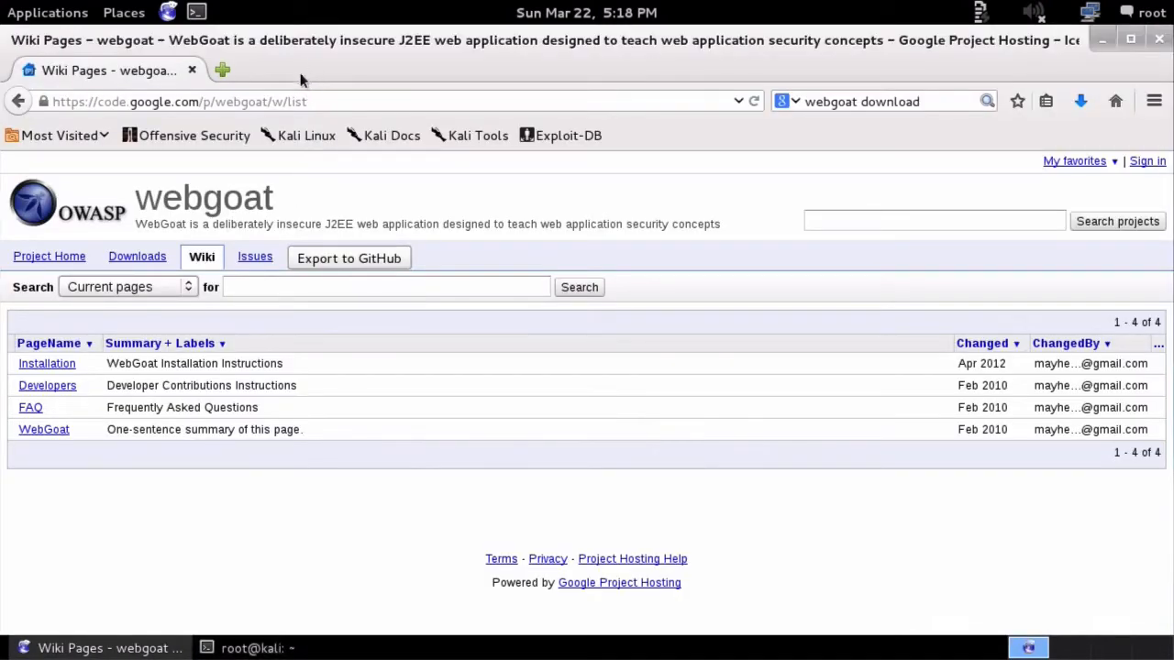
left_click(223, 71)
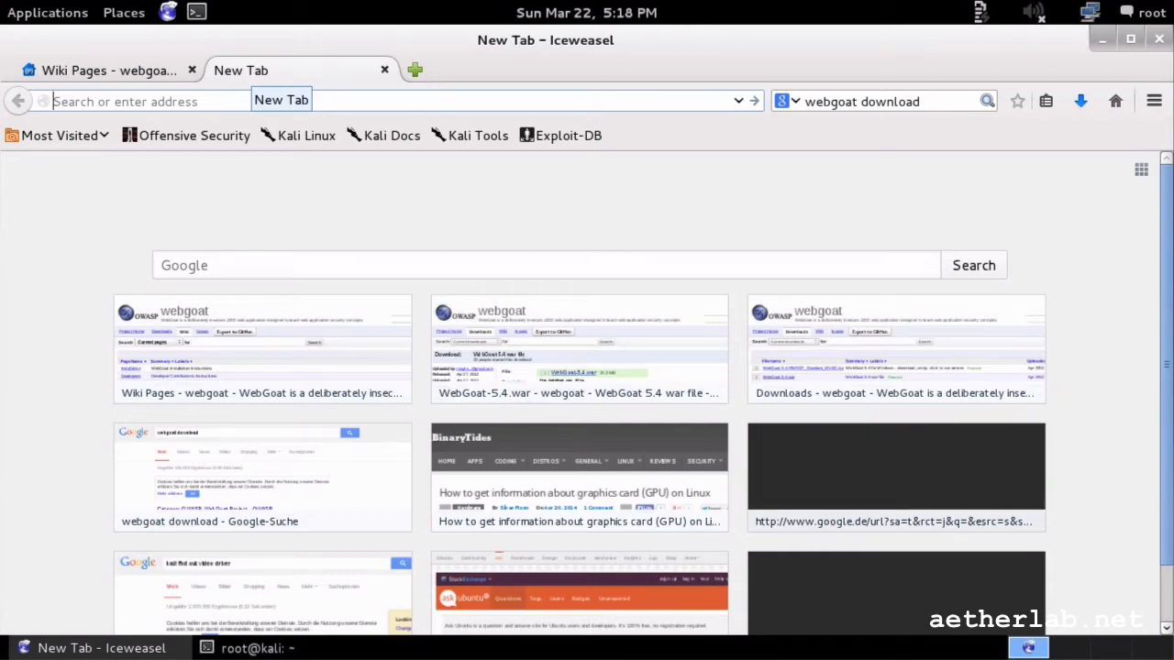
type("about")
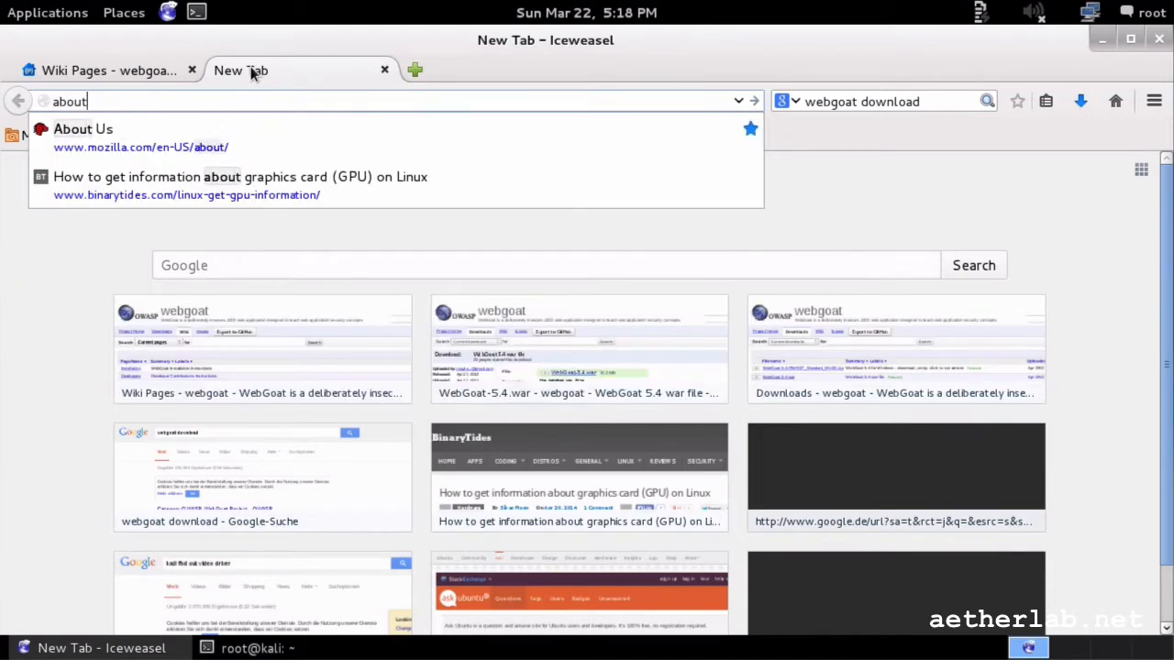
type(":config")
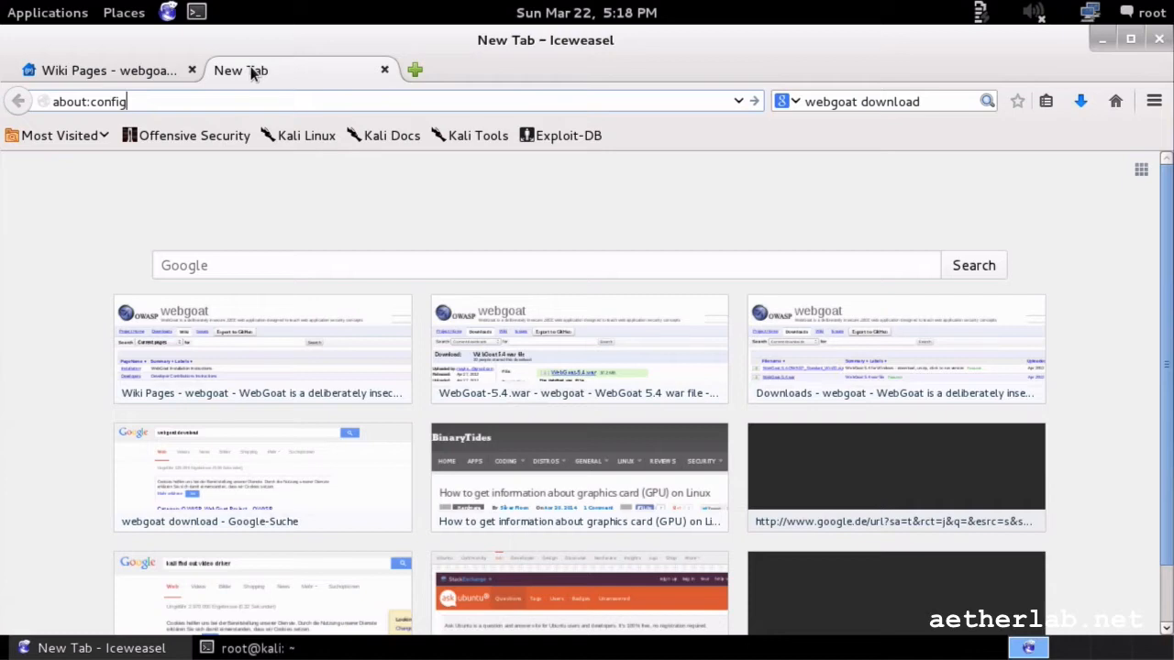
key("Return")
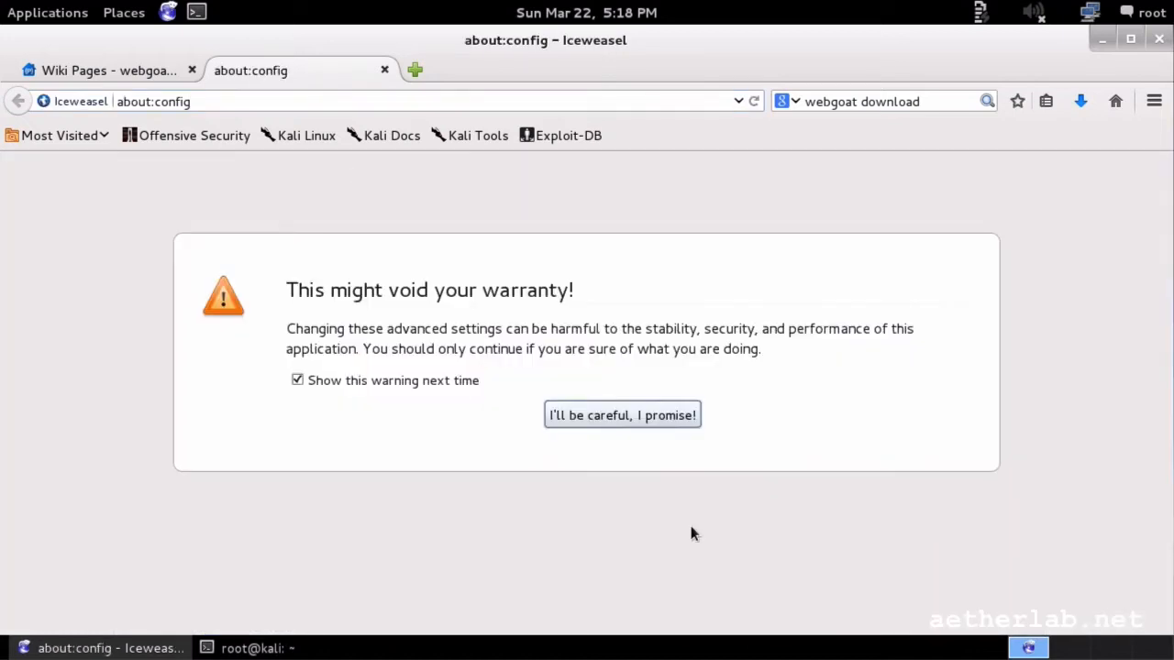
left_click(642, 417)
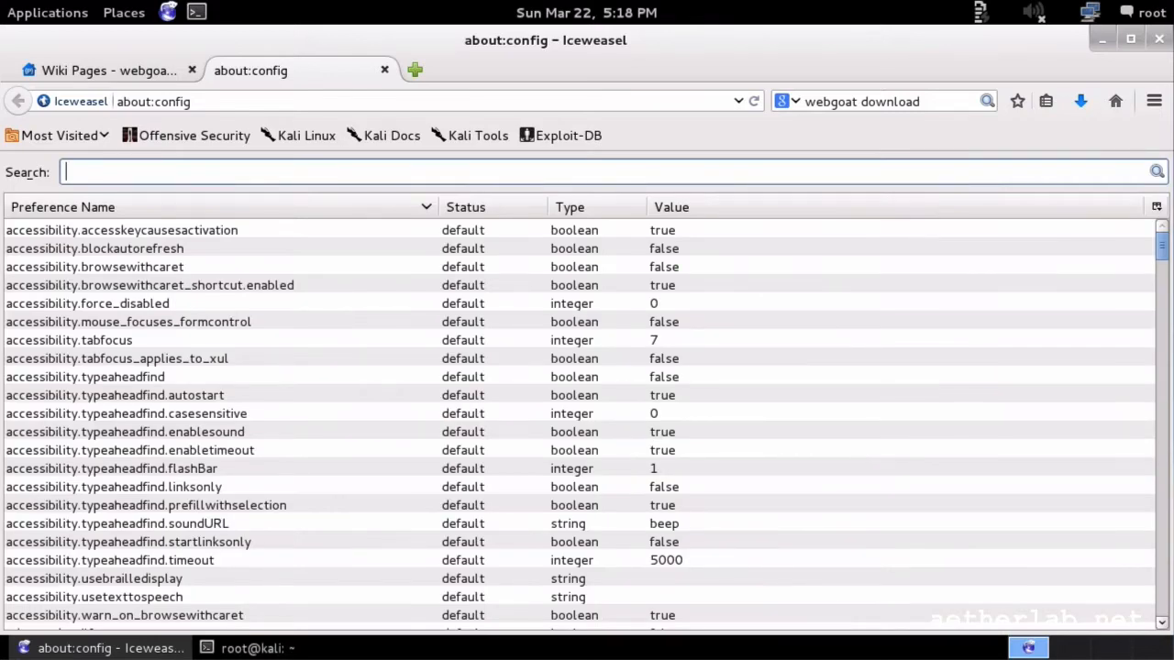
Filter the preferences by "alterna" and set browser.fixup.alternate.enabled to false.
type("alterna")
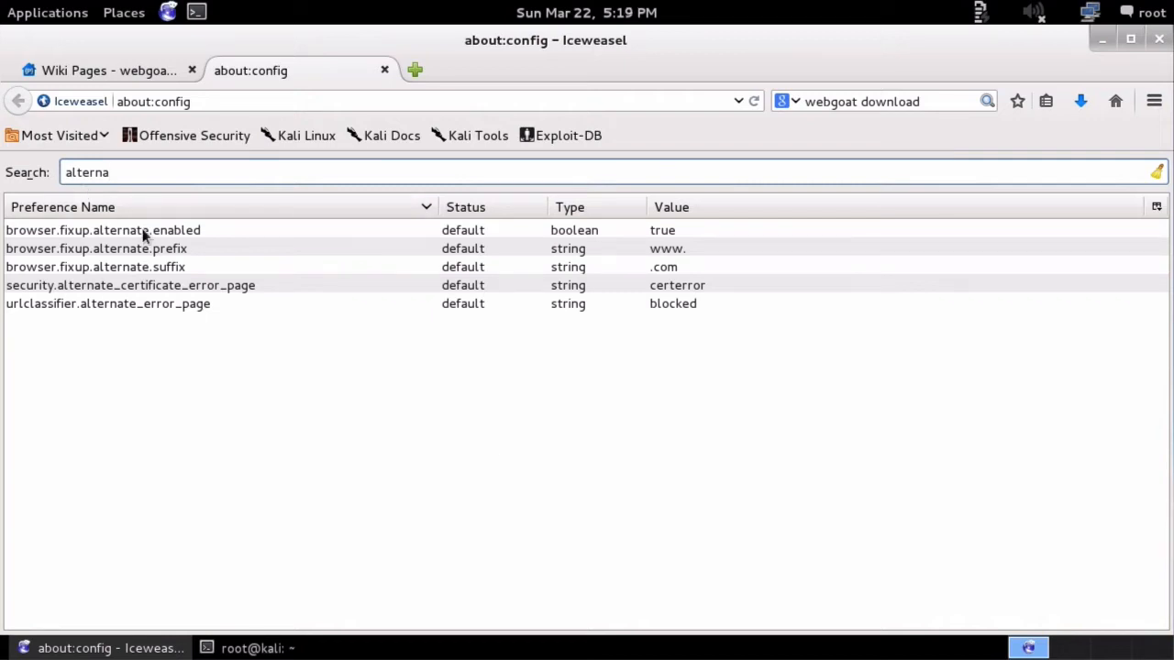
left_click(206, 236)
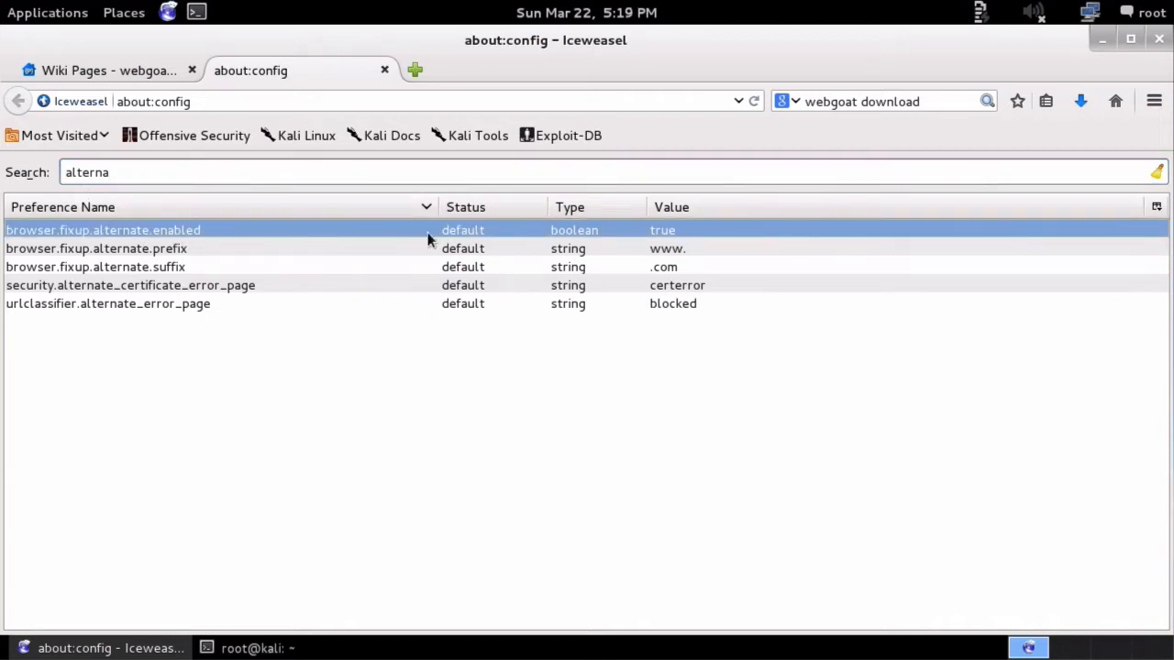
double_click(392, 235)
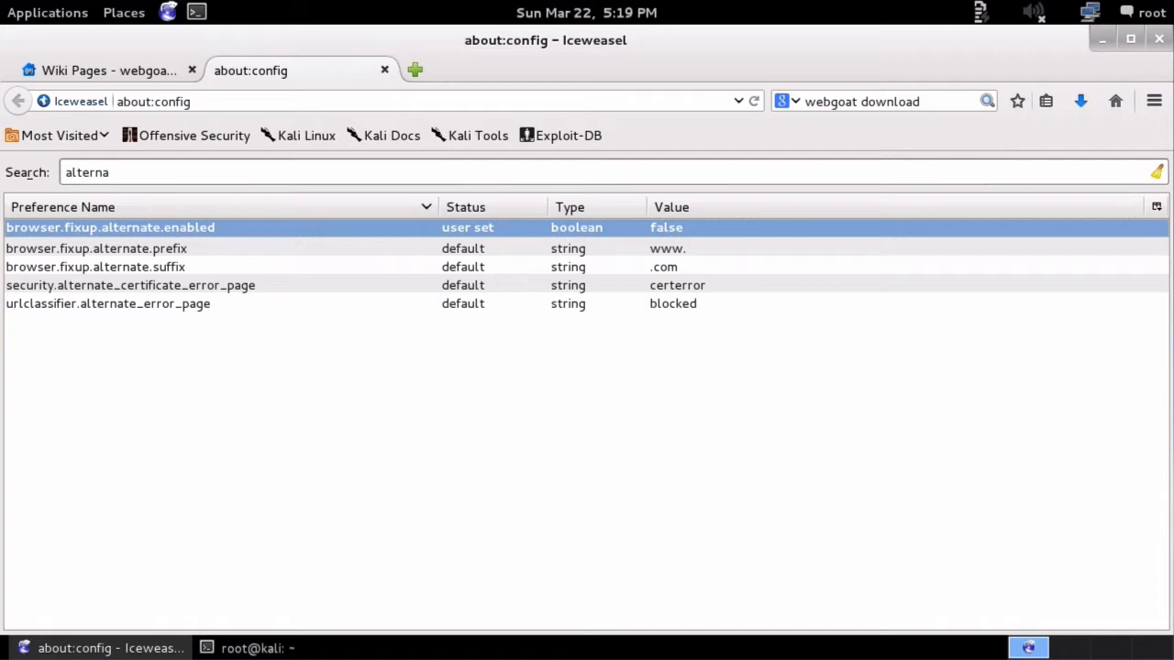
Load localhost:8080/WebGoat/attack in the current tab and cancel the login request.
left_click(310, 108)
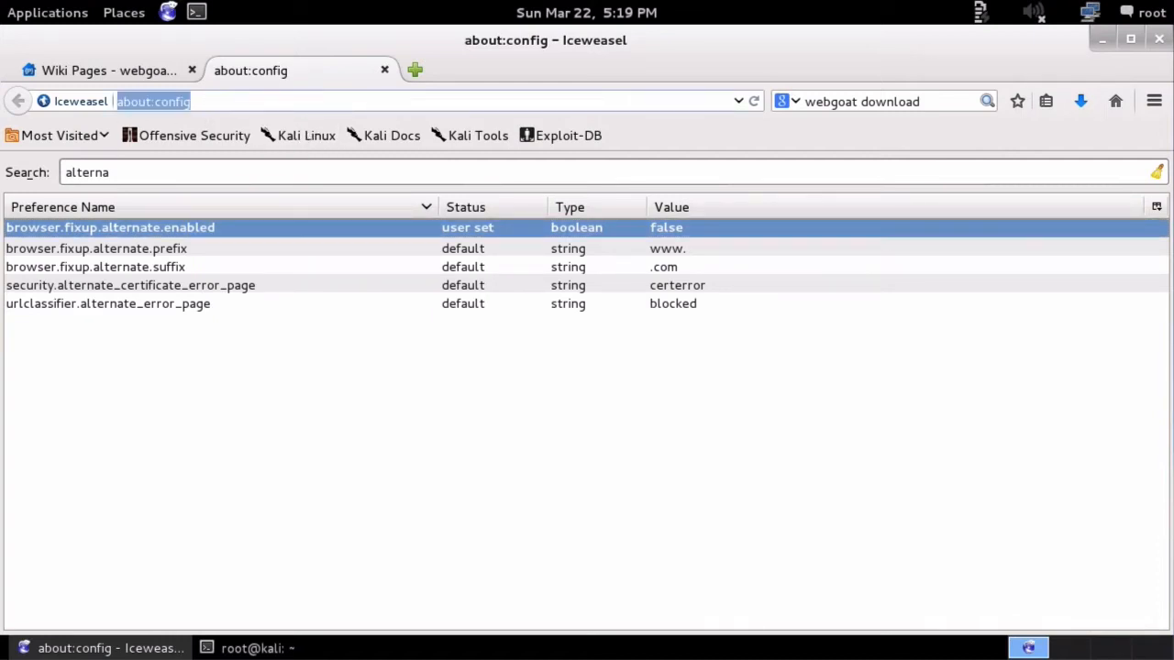
type("local")
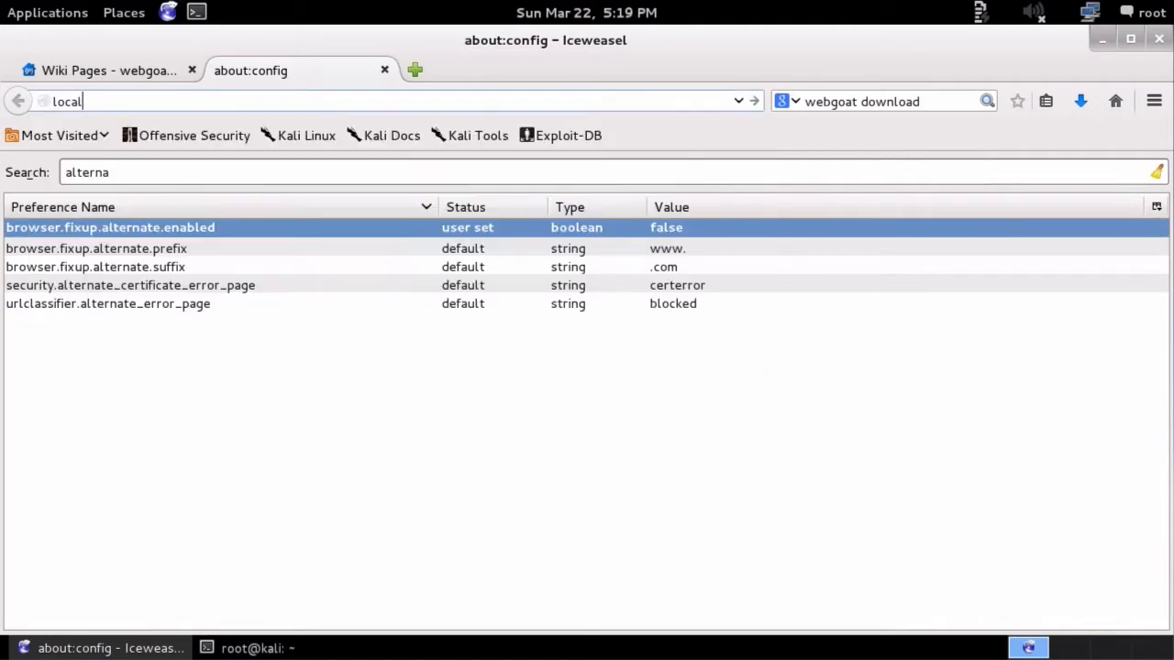
type("host:8080/Web")
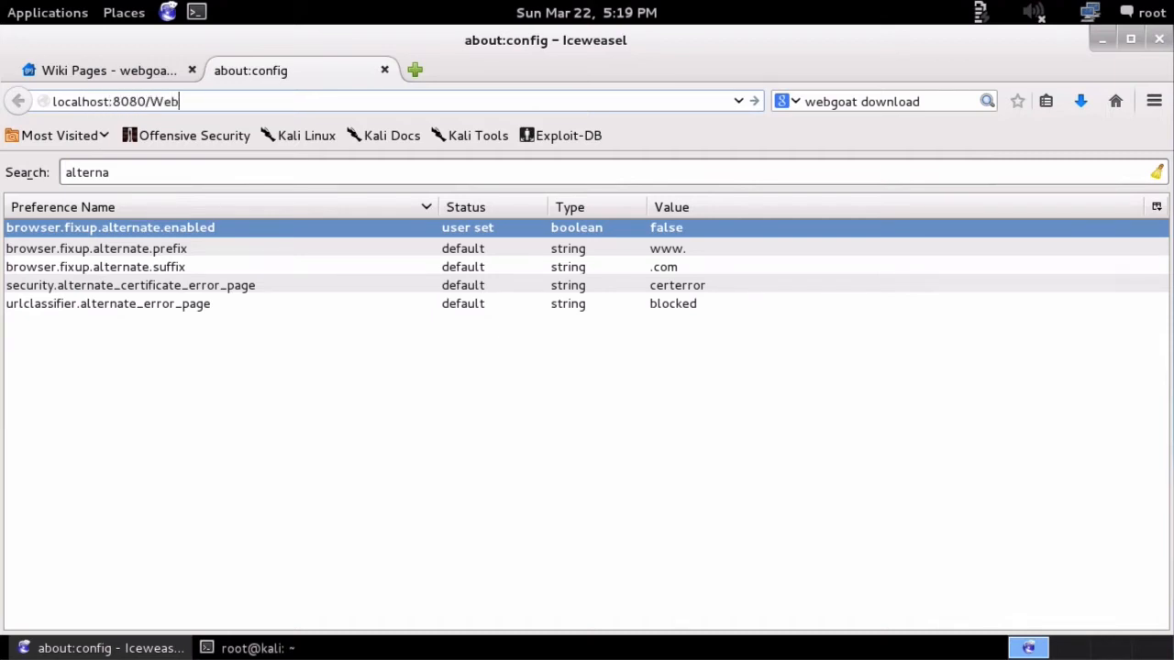
type("Goat/attack")
key("Return")
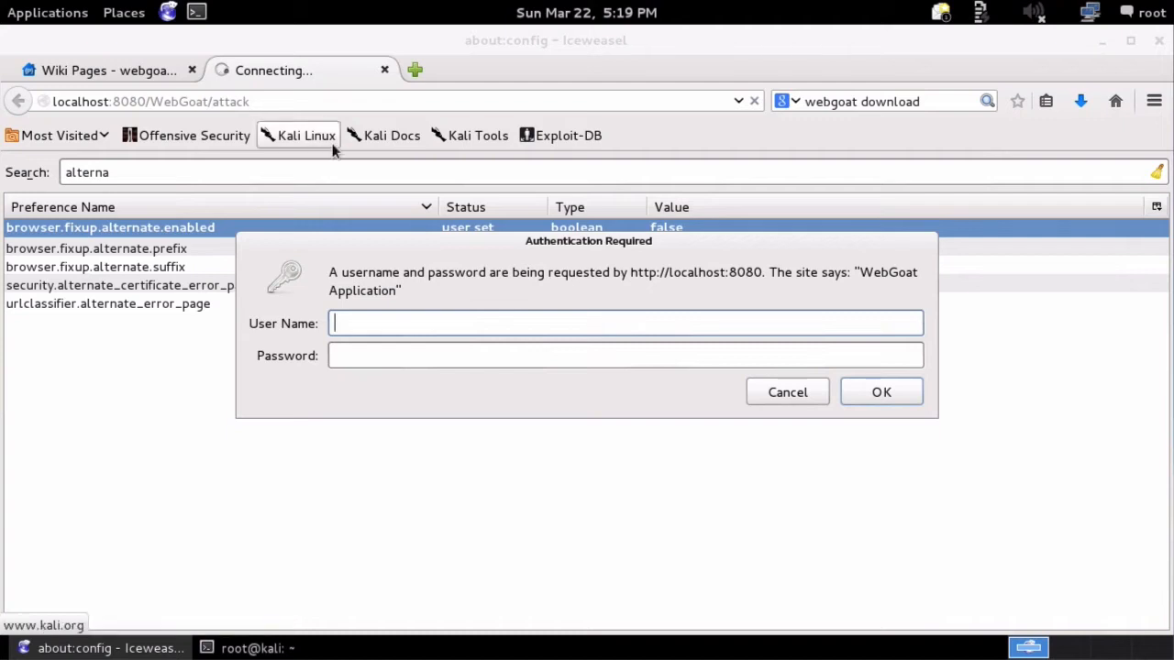
left_click(819, 394)
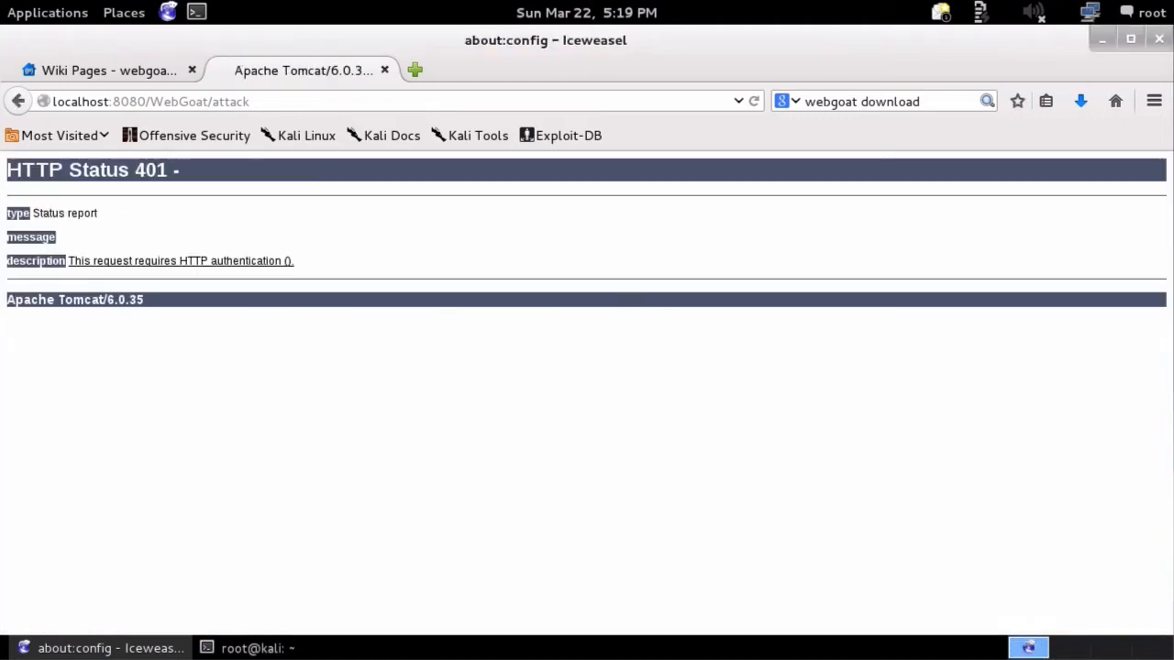
Open the FAQ page in the WebGoat wiki and copy the complete tomcat-users XML block of roles and users.
left_click(86, 70)
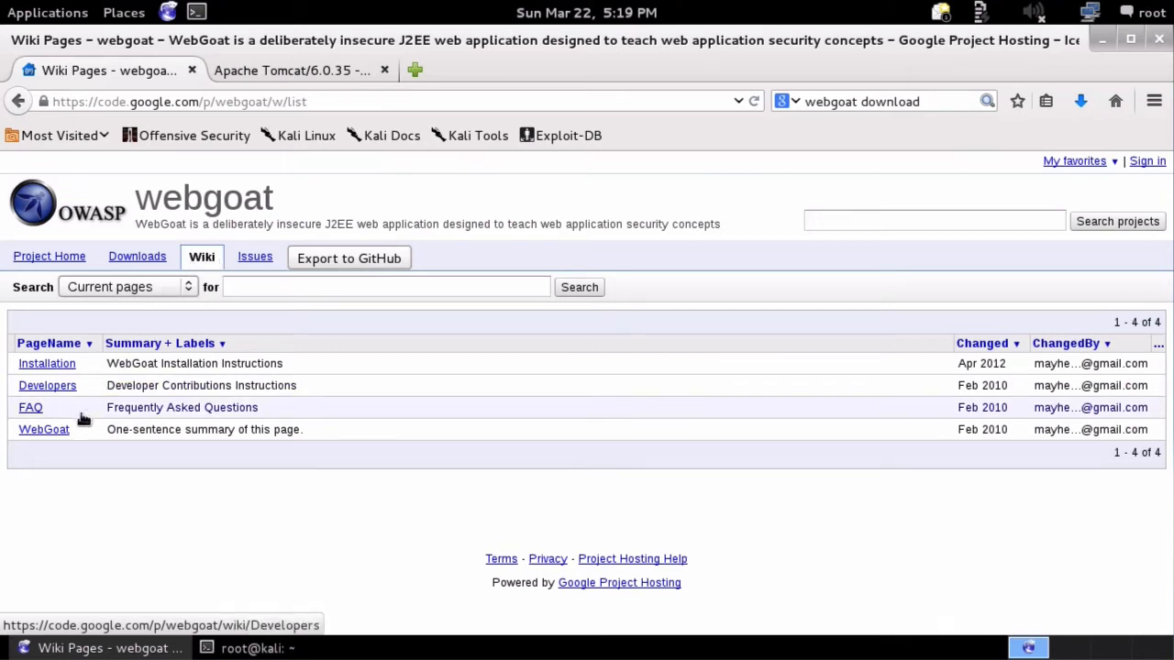
left_click(30, 408)
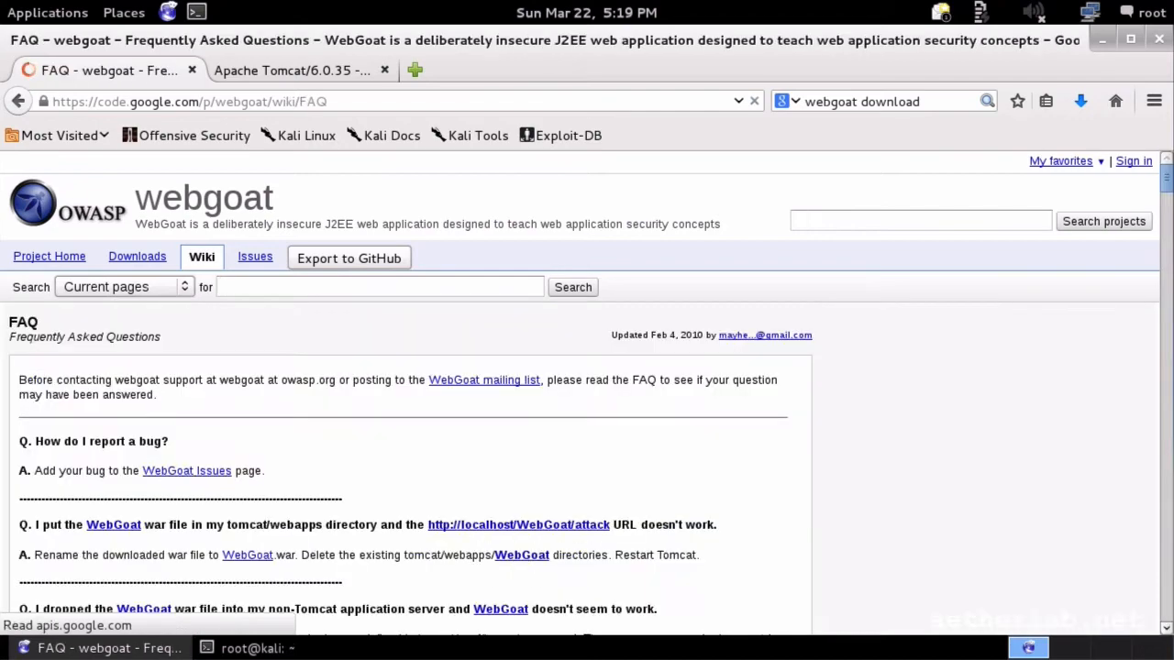
scroll(404, 394, "down", 10)
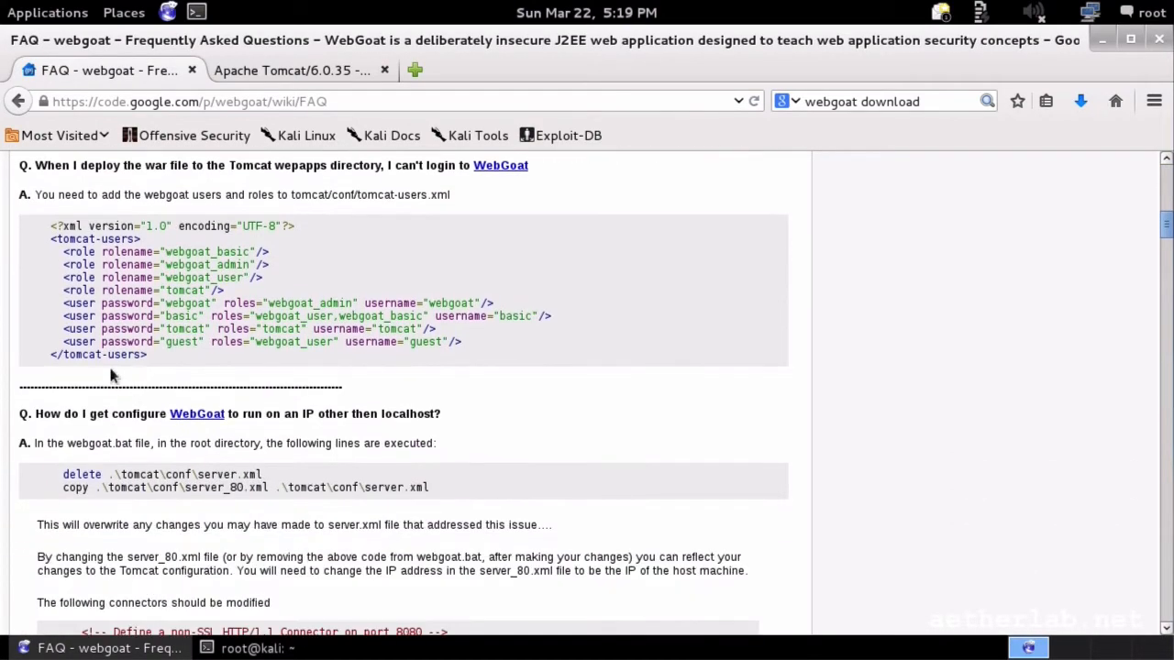
scroll(115, 376, "up", 1)
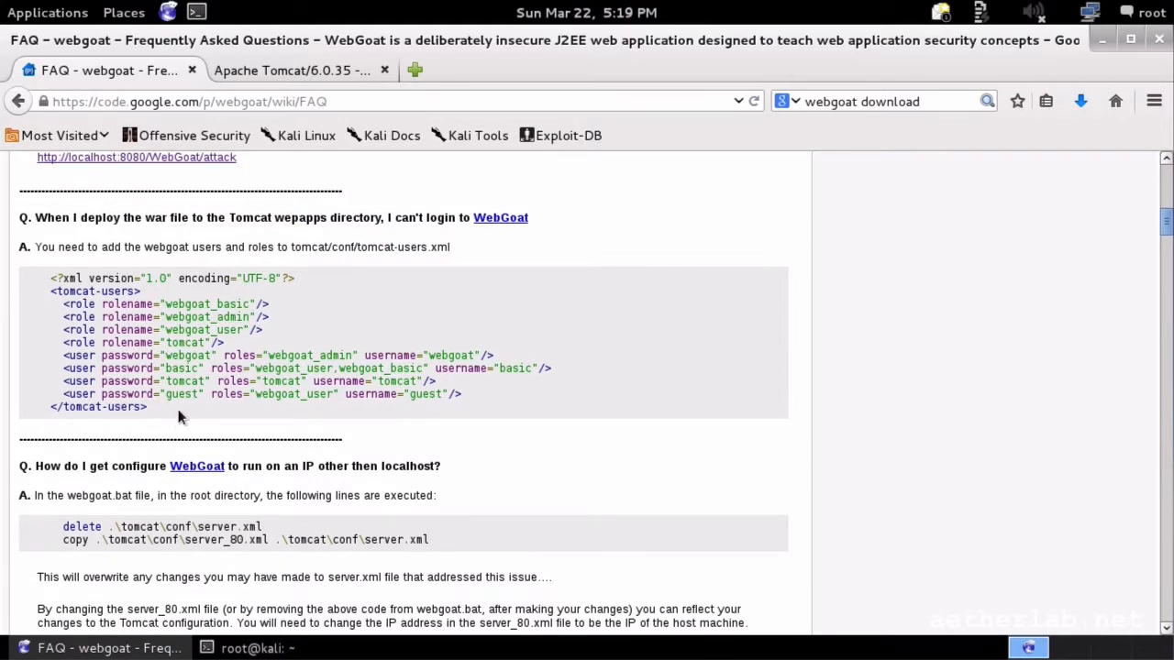
left_click_drag(178, 410, 27, 284)
key("ctrl+c")
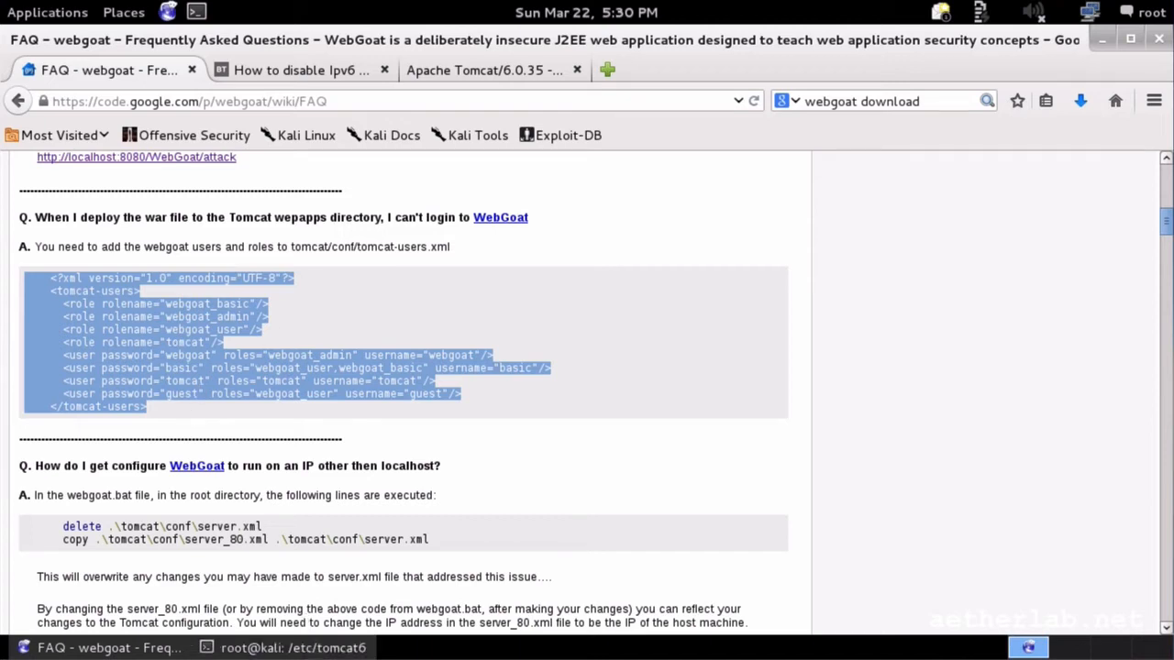
Switch to the terminal and rename tomcat-users.xml in /etc/tomcat6 to tomcat-users.xml.bak.
left_click(308, 648)
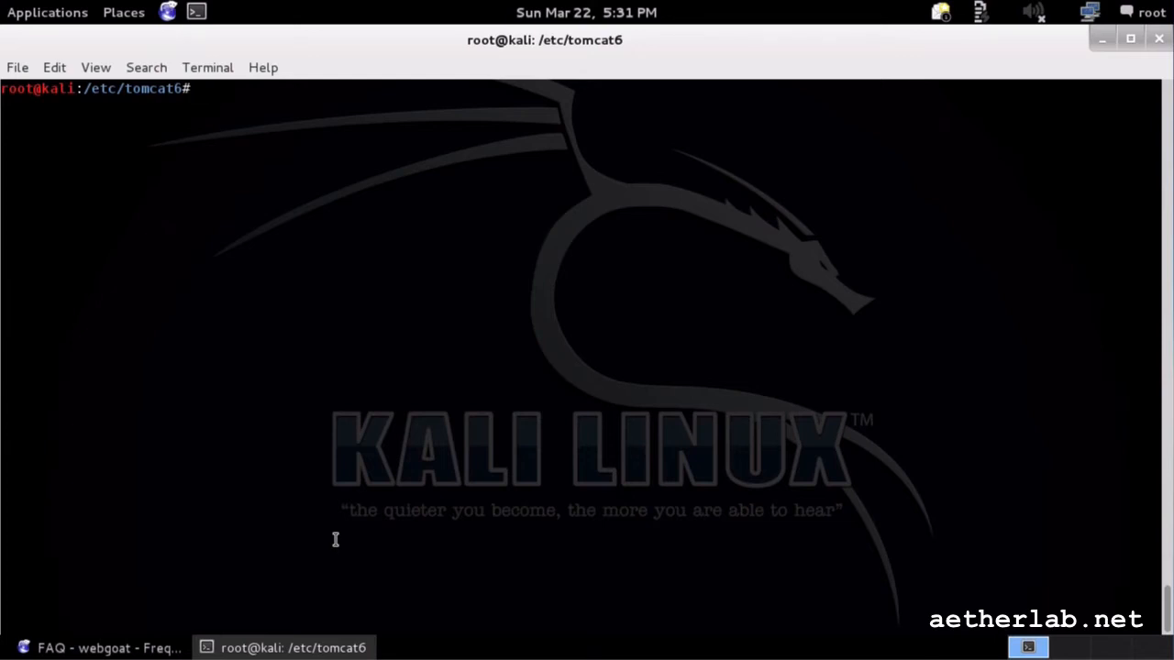
type("mv t")
key("Tab")
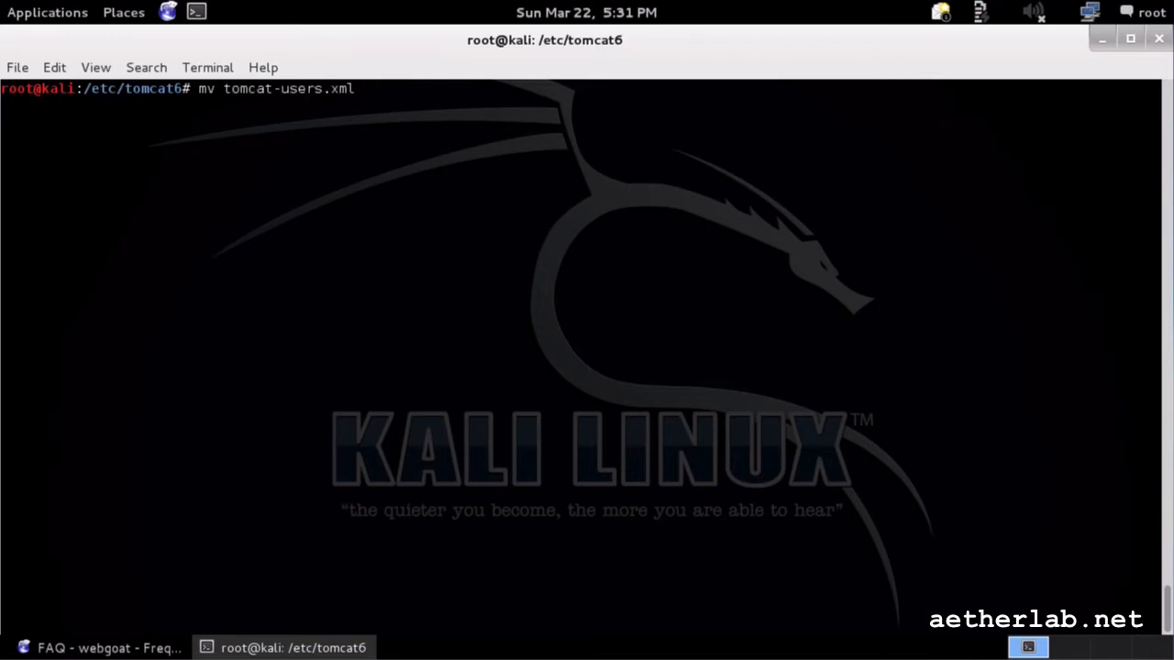
type("to")
key("Tab")
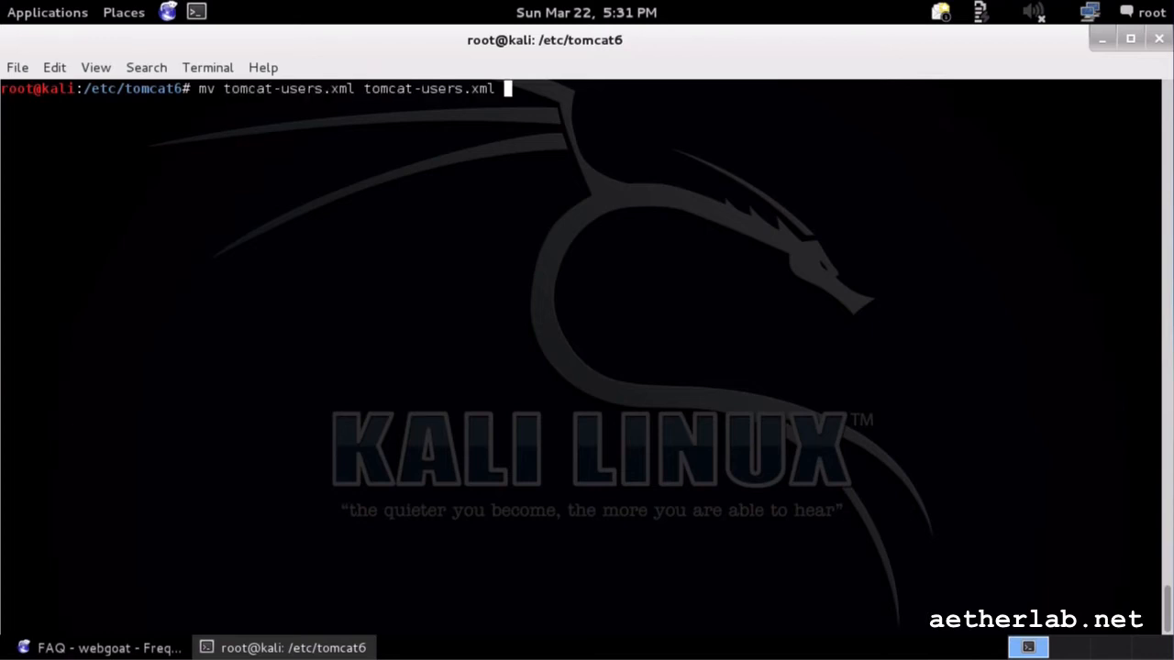
type(".bak")
key("Return")
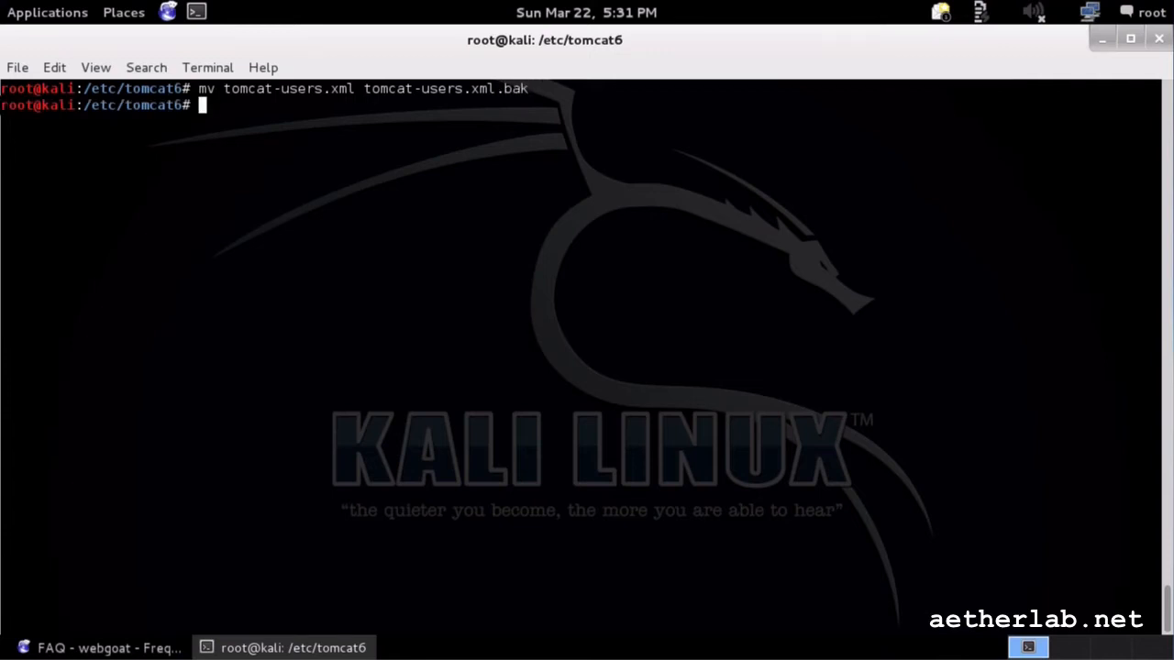
Create a new tomcat-users.xml in vim and paste the copied block of WebGoat roles and users into it.
type("vim to")
key("Tab")
key("BackSpace")
key("BackSpace")
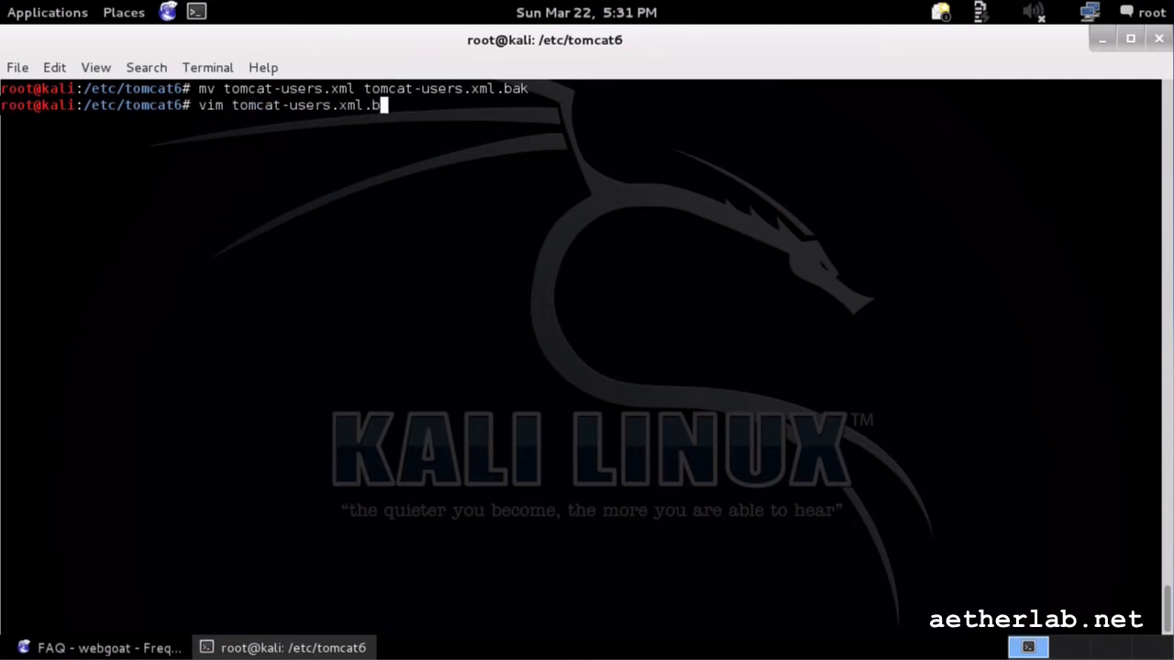
key("BackSpace")
key("BackSpace")
key("Return")
key("i")
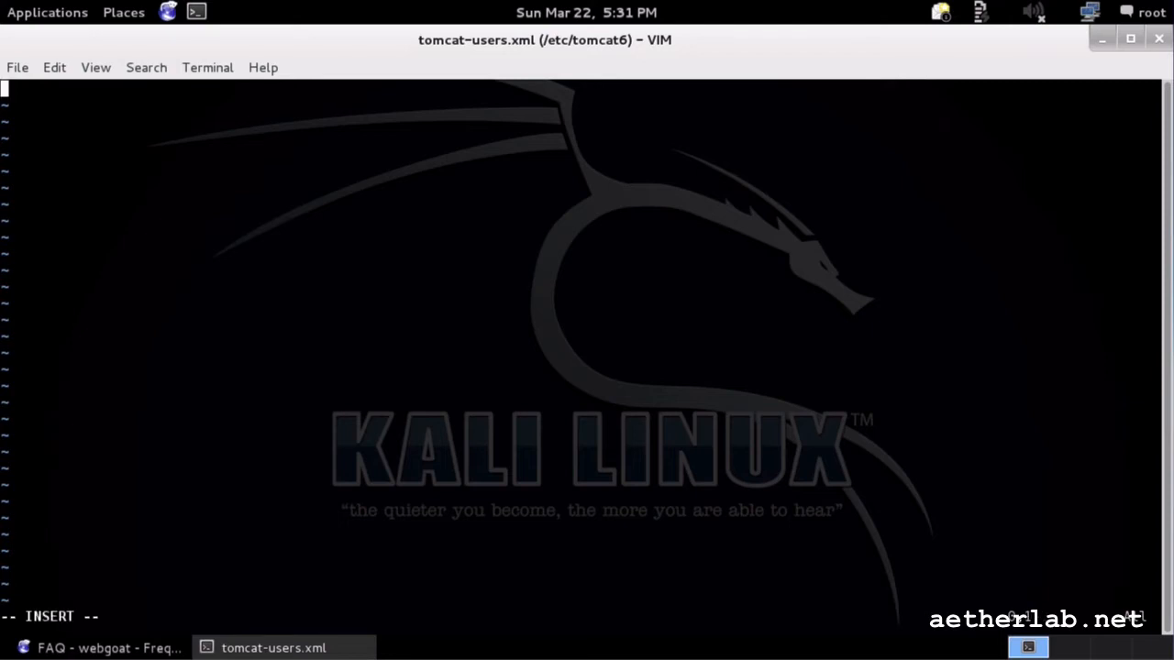
key("ctrl+shift+v")
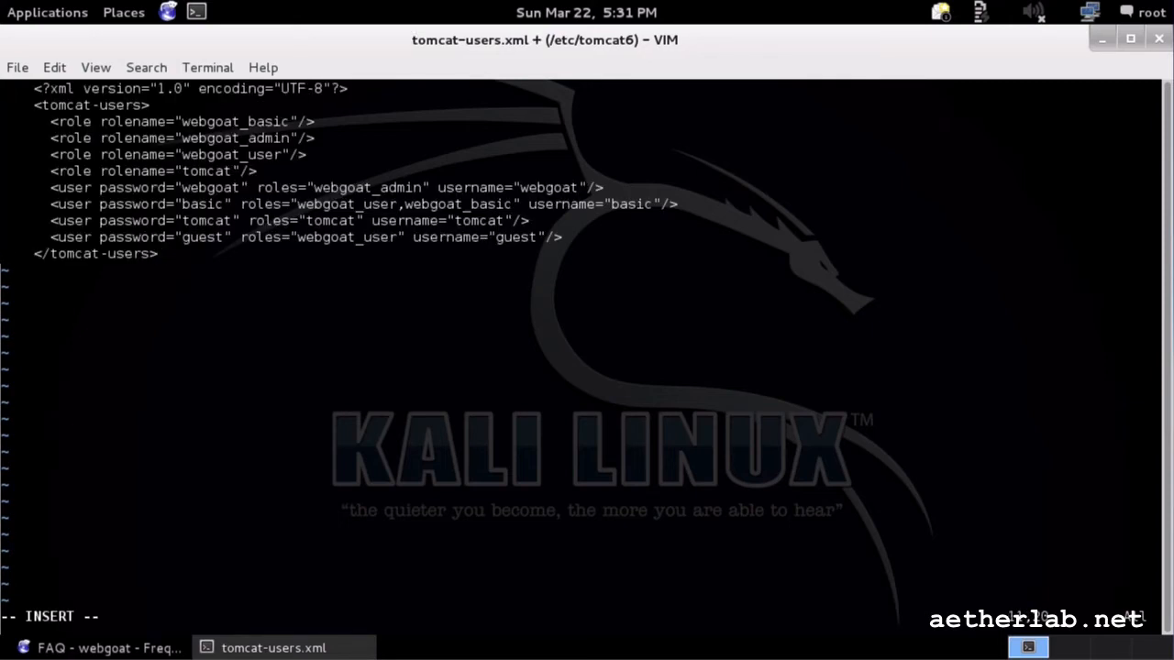
Remove the leading spaces before the XML declaration and the opening tomcat-users tag.
key("Up")
key("Up")
key("Up")
key("Up")
key("Up")
key("Up")
key("Up")
key("Up")
key("Up")
key("Left")
key("Left")
key("Left")
key("Left")
key("Left")
key("Left")
key("Left")
key("Left")
key("Left")
key("Left")
key("Left")
key("Left")
key("Left")
key("Left")
key("Left")
key("Left")
key("Left")
key("Right")
key("Right")
key("BackSpace")
key("BackSpace")
key("BackSpace")
key("BackSpace")
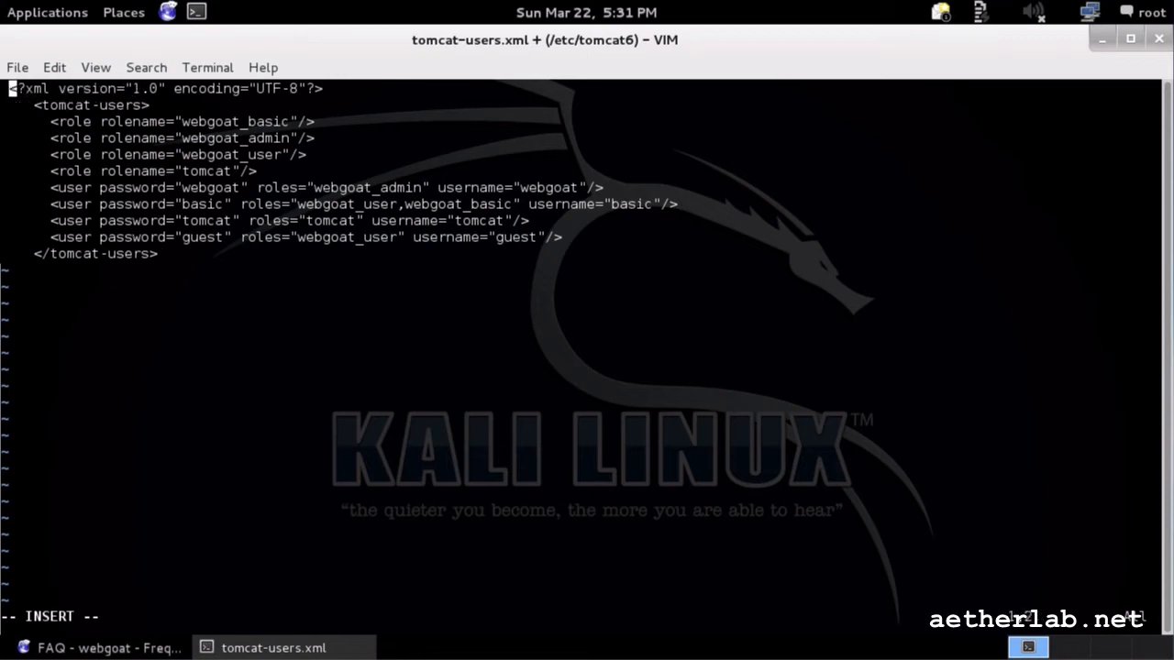
key("Down")
key("Right")
key("Right")
key("Right")
key("Right")
key("BackSpace")
key("BackSpace")
key("BackSpace")
key("BackSpace")
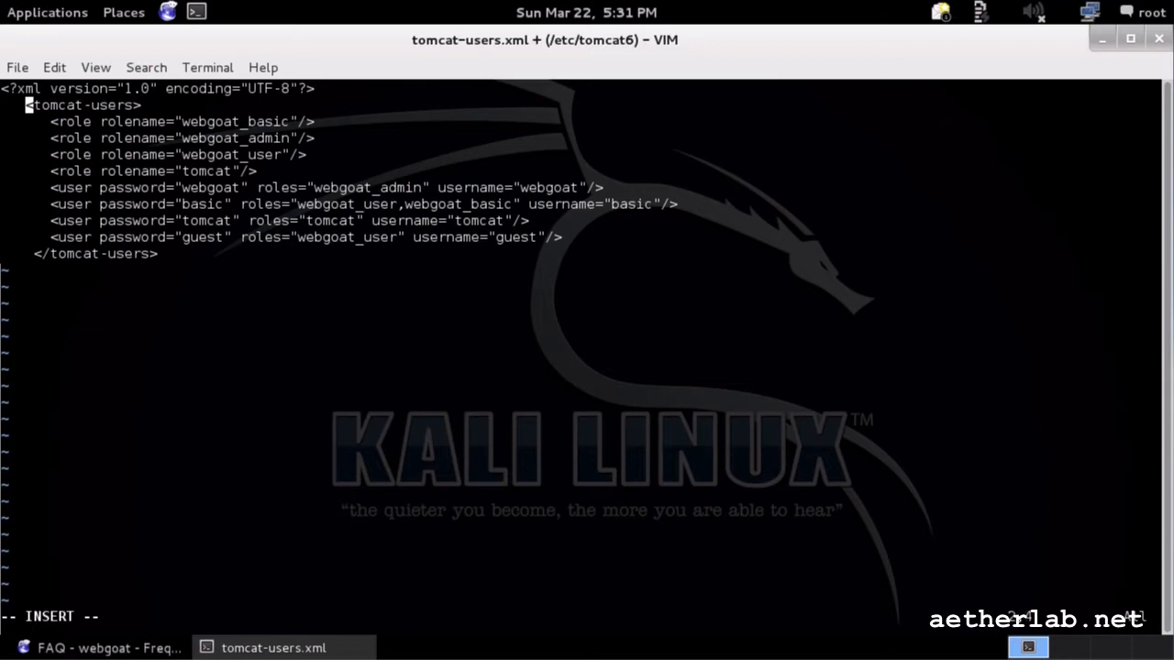
Remove the leading spaces before the closing tomcat-users tag, then save the file and quit vim.
key("Down")
key("Down")
key("Down")
key("Down")
key("Down")
key("Down")
key("Down")
key("Down")
key("Down")
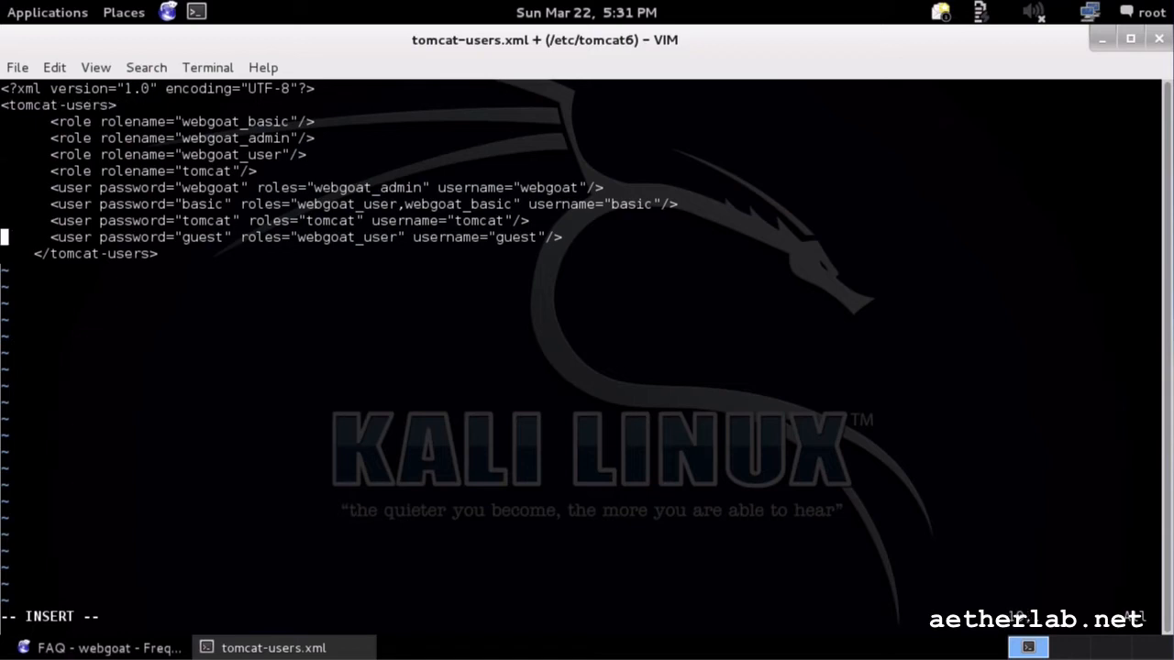
key("Right")
key("Right")
key("Right")
key("BackSpace")
key("BackSpace")
key("BackSpace")
key("BackSpace")
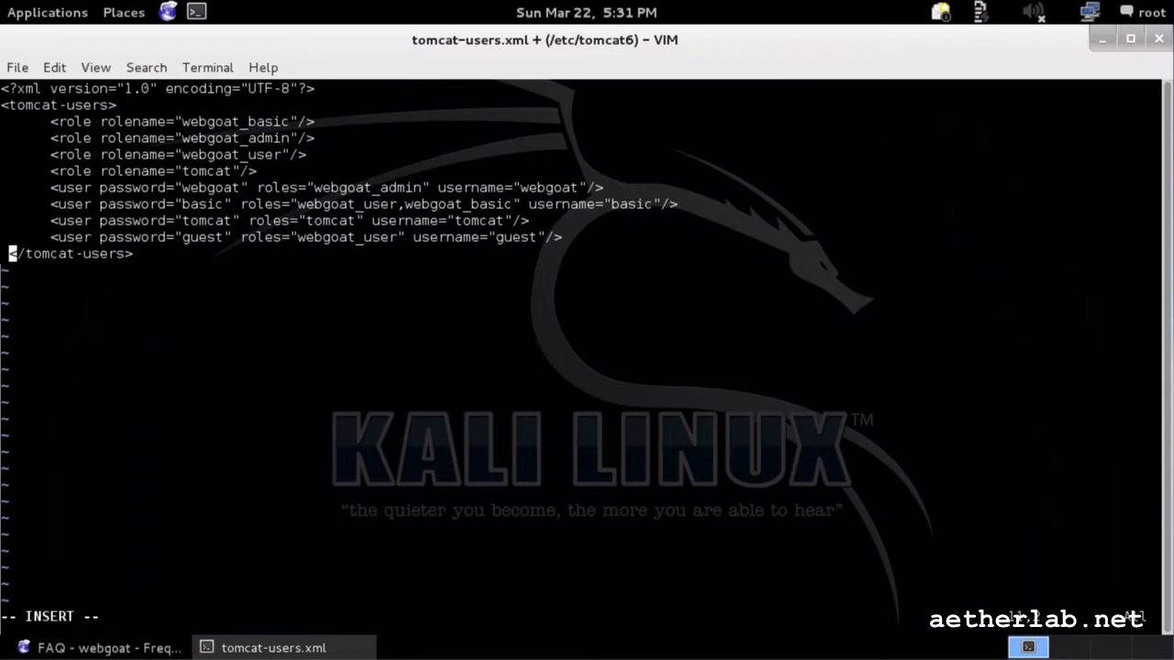
key("Escape")
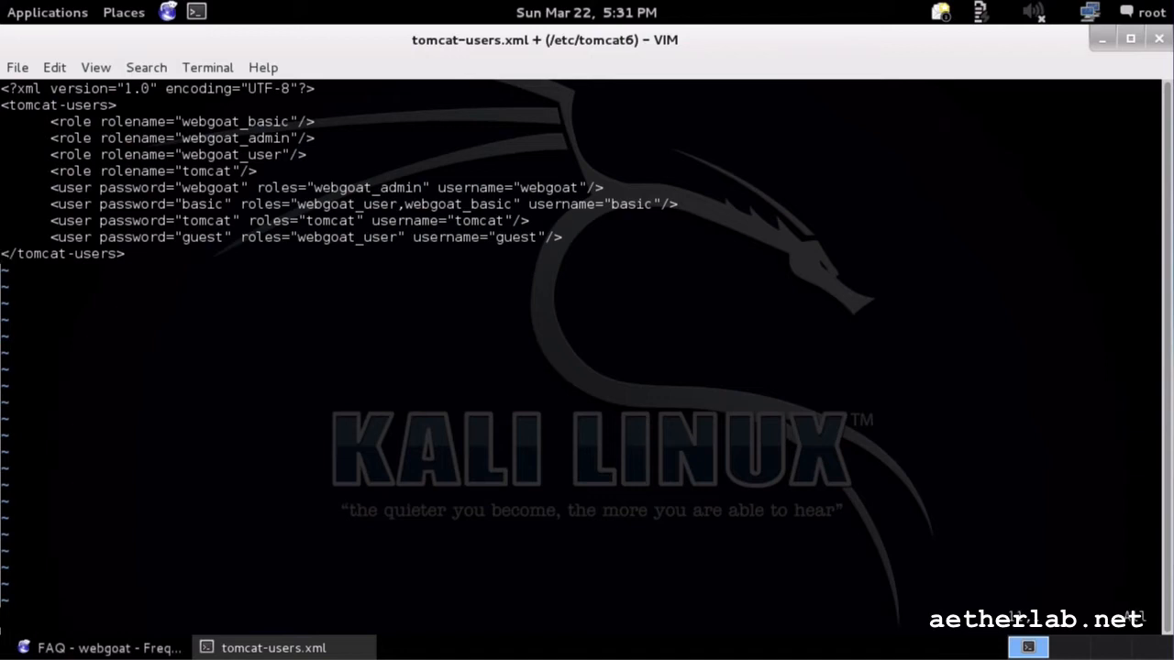
type(":wq")
key("Return")
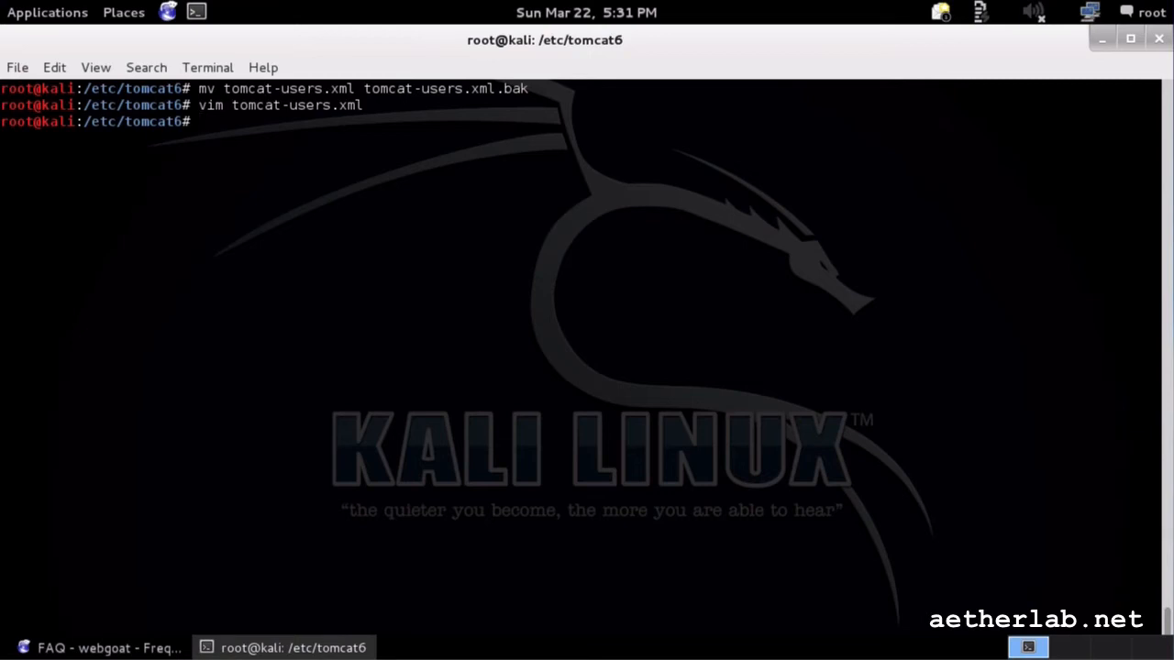
Restart the tomcat6 service.
type("service tomcat6 ")
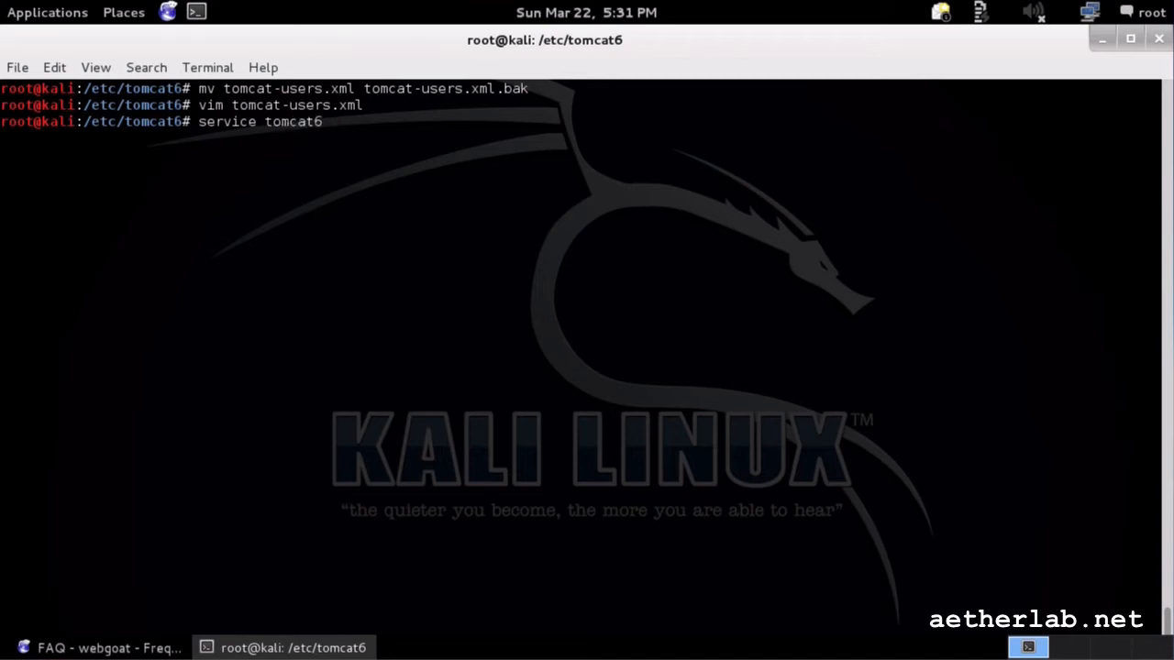
type("restart")
key("Return")
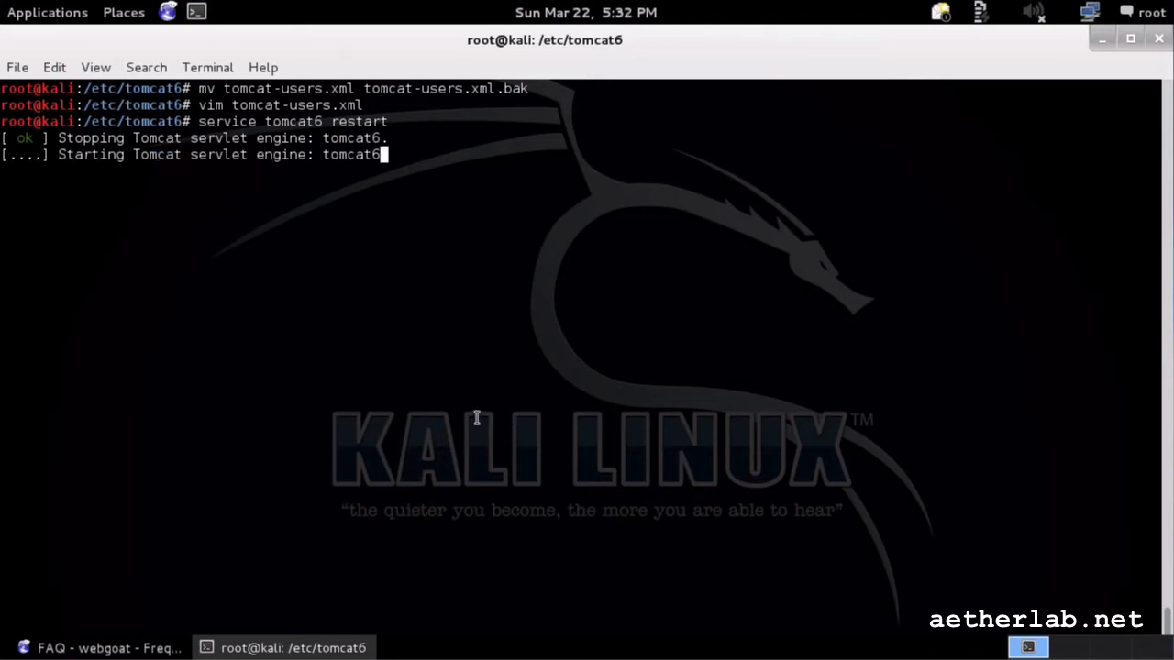
Switch to Iceweasel and load localhost:8080/WebGoat/attack again in the Apache Tomcat tab.
left_click(57, 648)
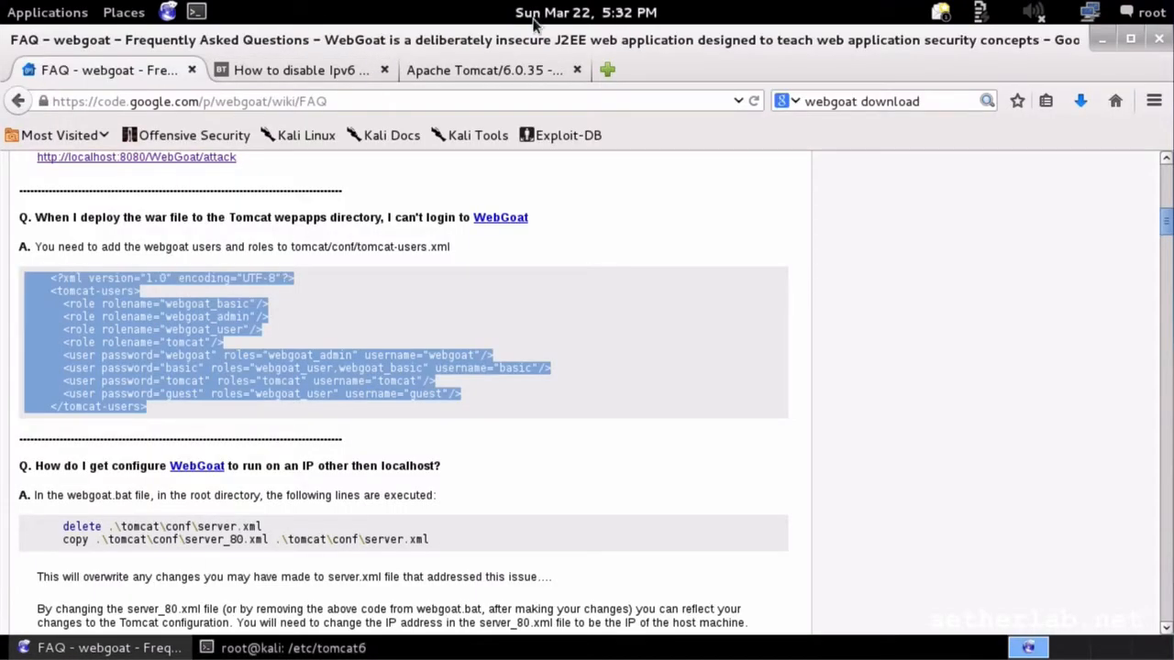
left_click(435, 74)
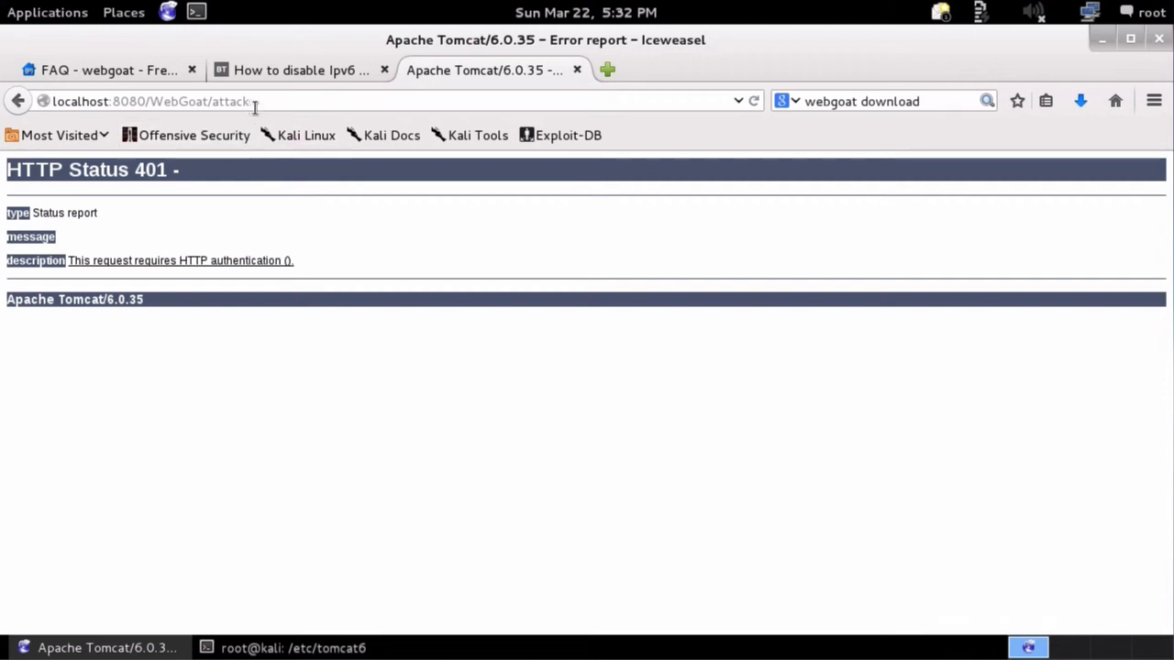
left_click(259, 104)
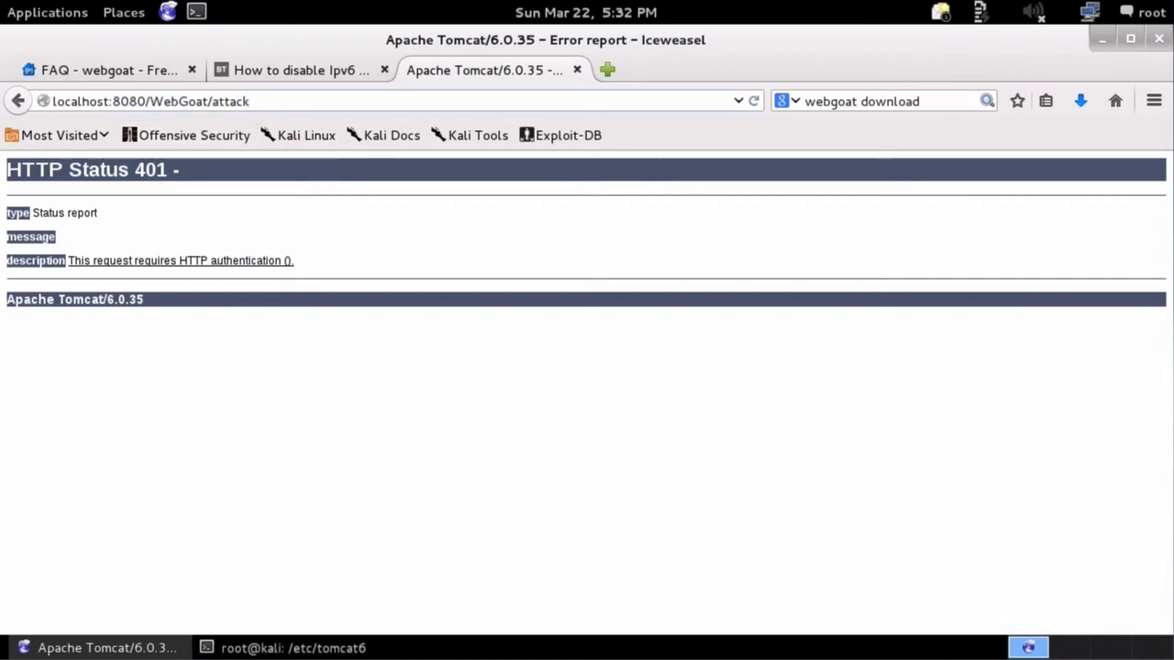
key("Return")
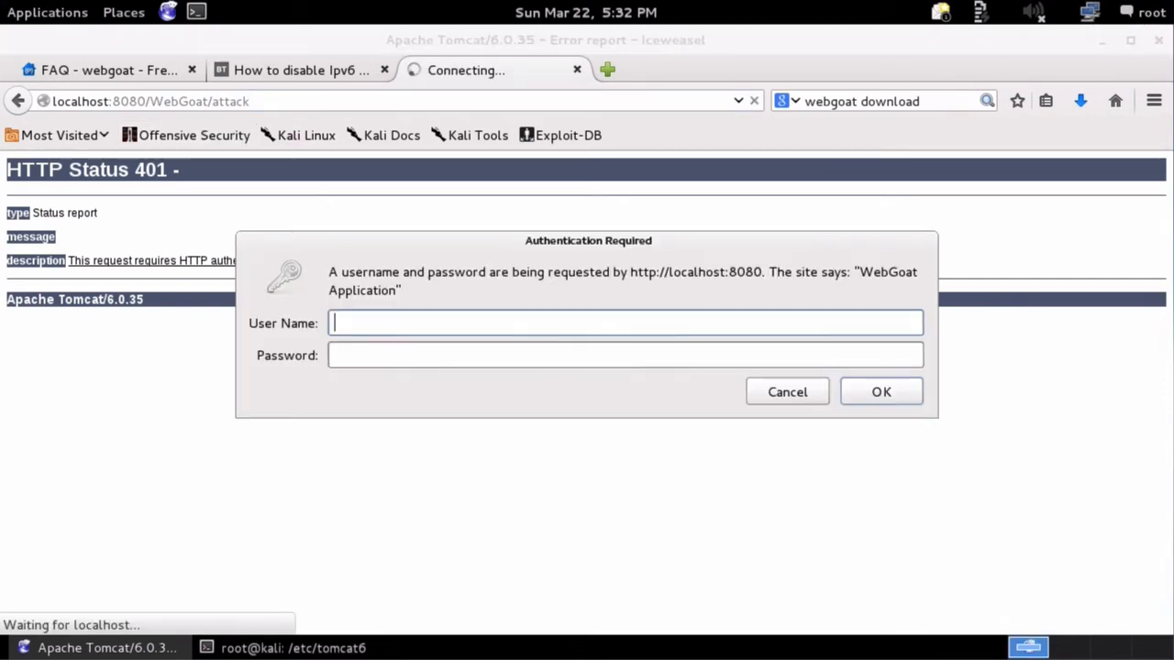
Log in to WebGoat with the user name guest and the account password, and dismiss the offer to remember the password.
type("guest")
key("BackSpace")
type("t")
key("Tab")
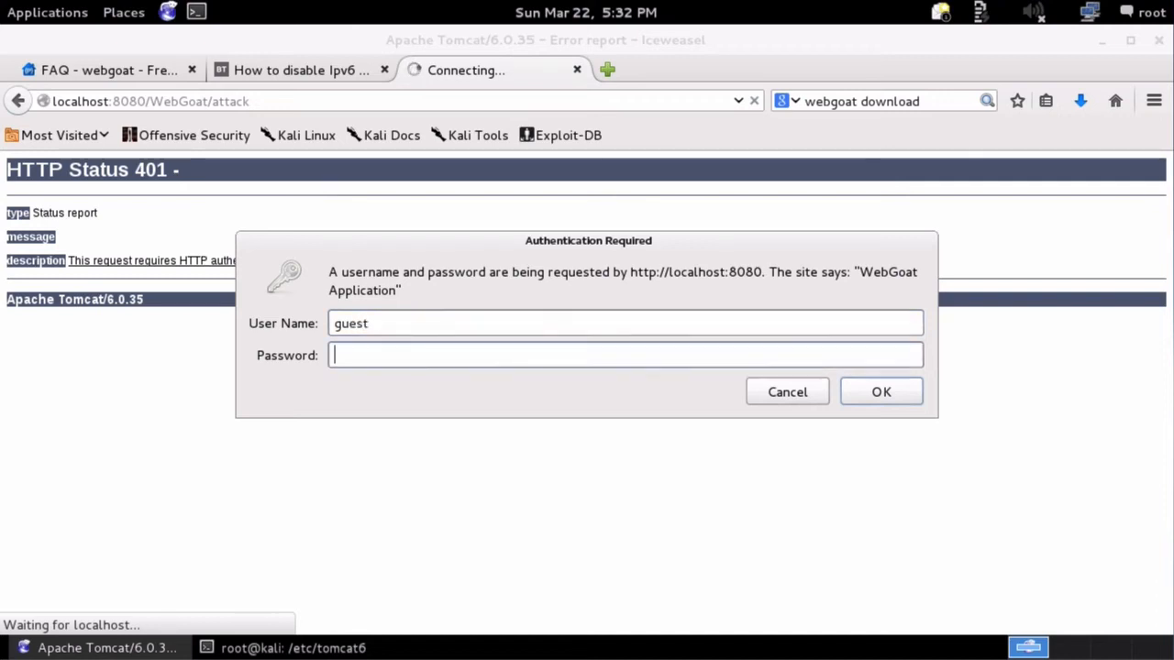
type("guest")
key("Return")
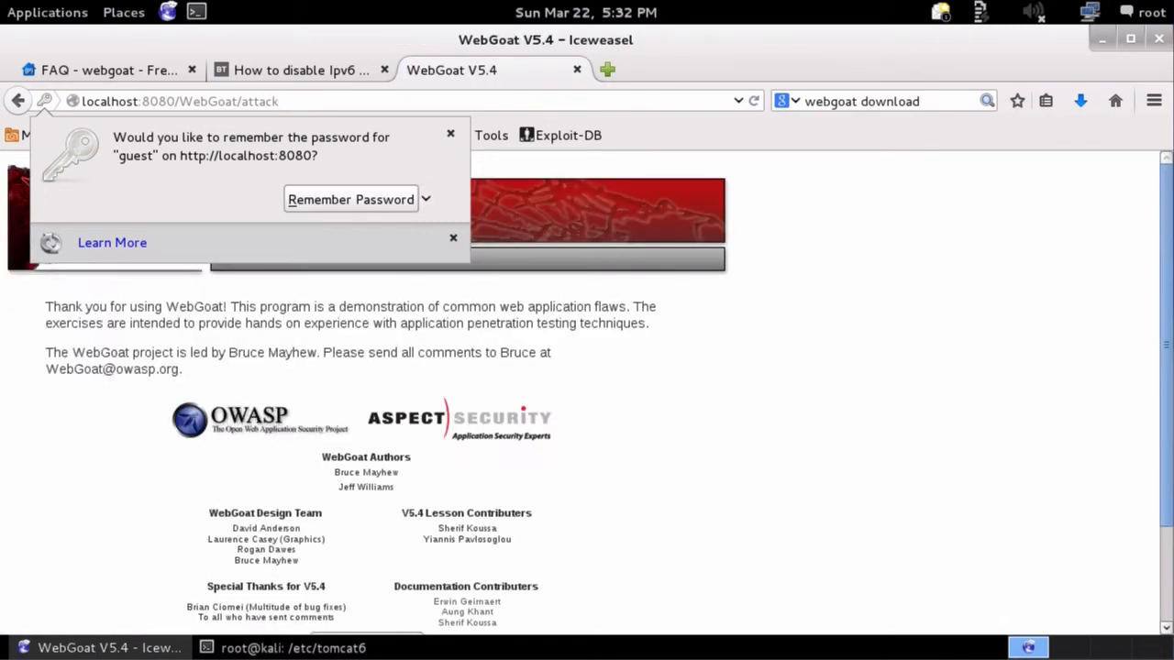
left_click(451, 134)
Review the guest user entry in the FAQ's tomcat-users block, then look over the WebGoat V5.4 start page.
scroll(412, 359, "down", 2)
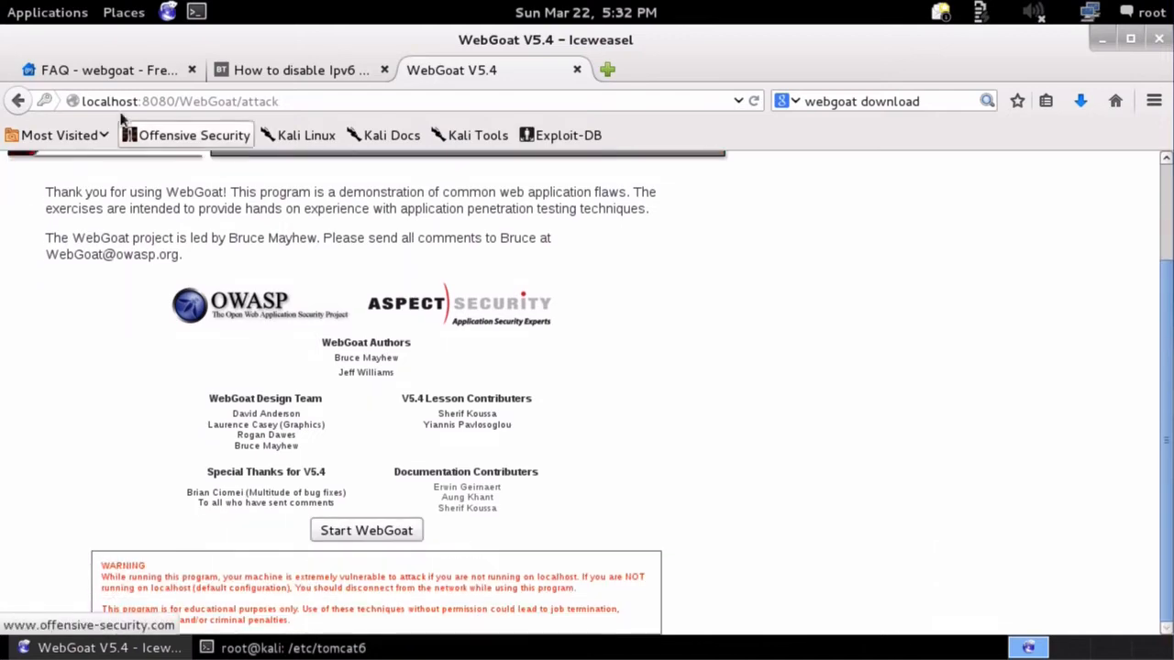
left_click(61, 73)
left_click(351, 429)
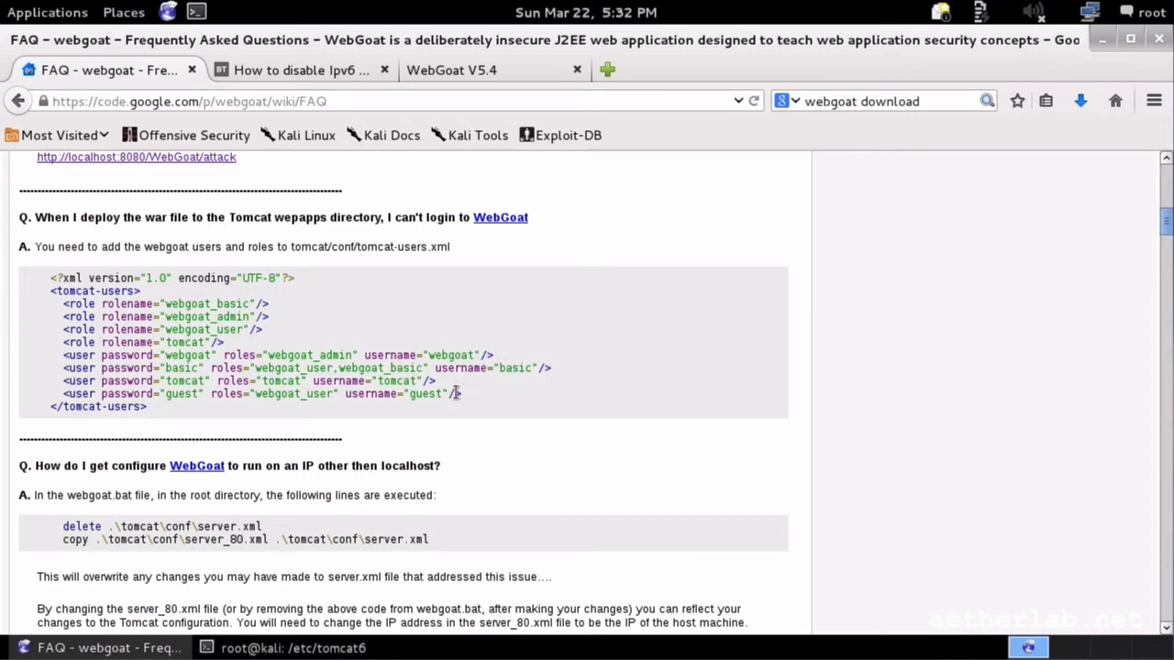
left_click_drag(480, 398, 10, 404)
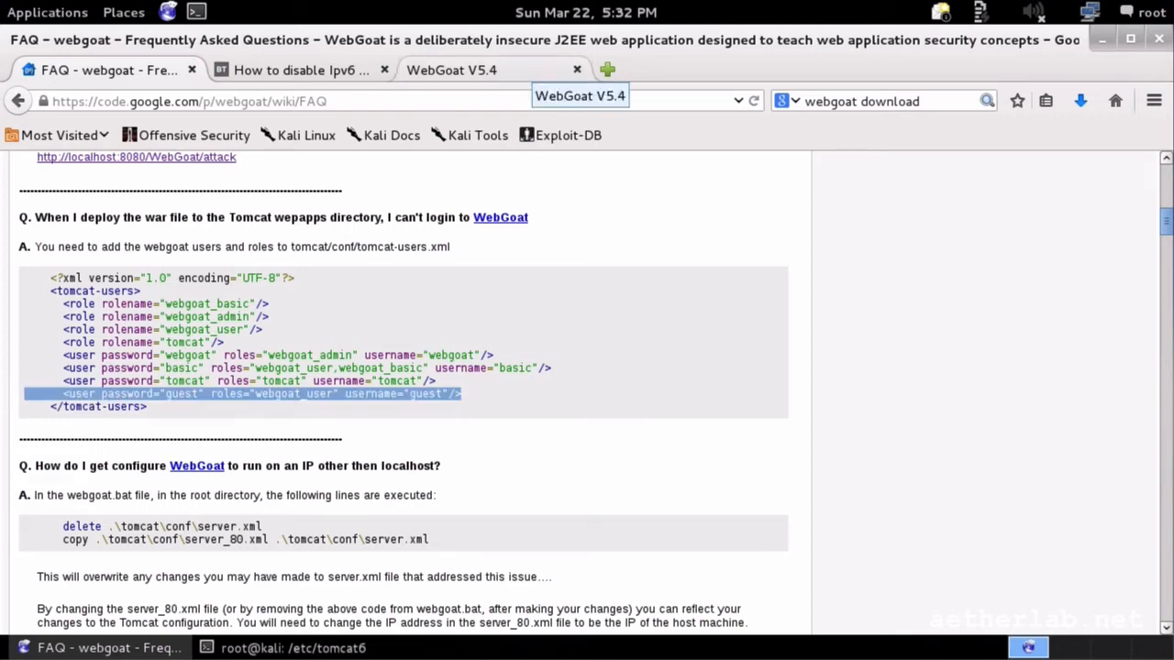
left_click(493, 75)
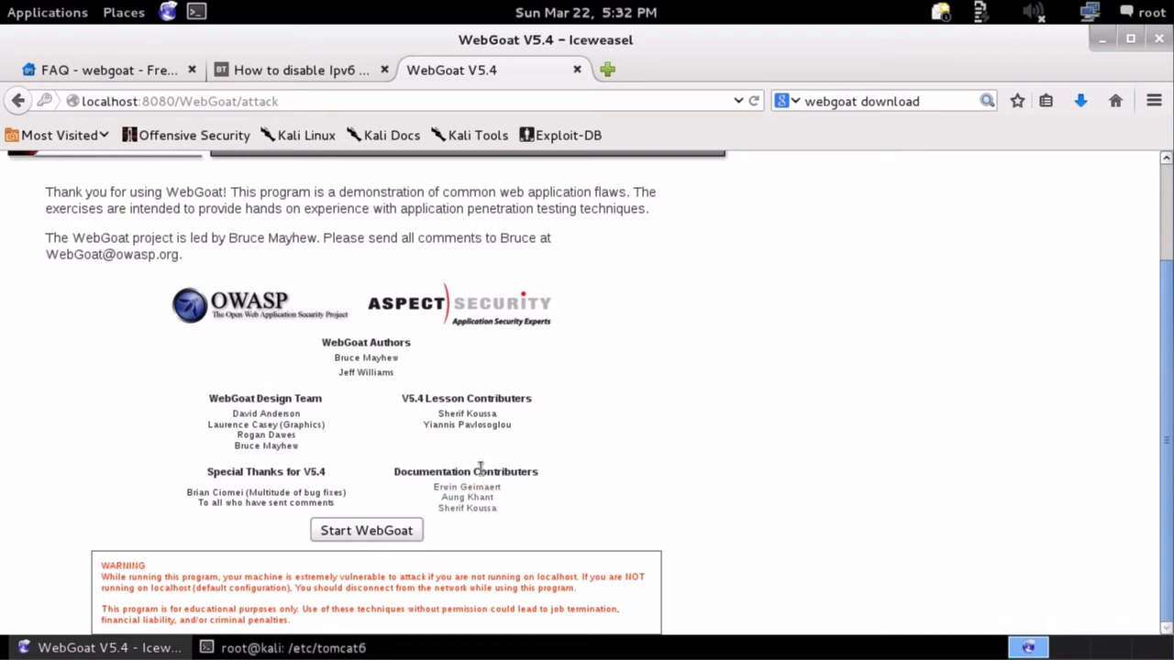
scroll(474, 459, "up", 2)
scroll(474, 458, "down", 2)
scroll(587, 394, "up", 2)
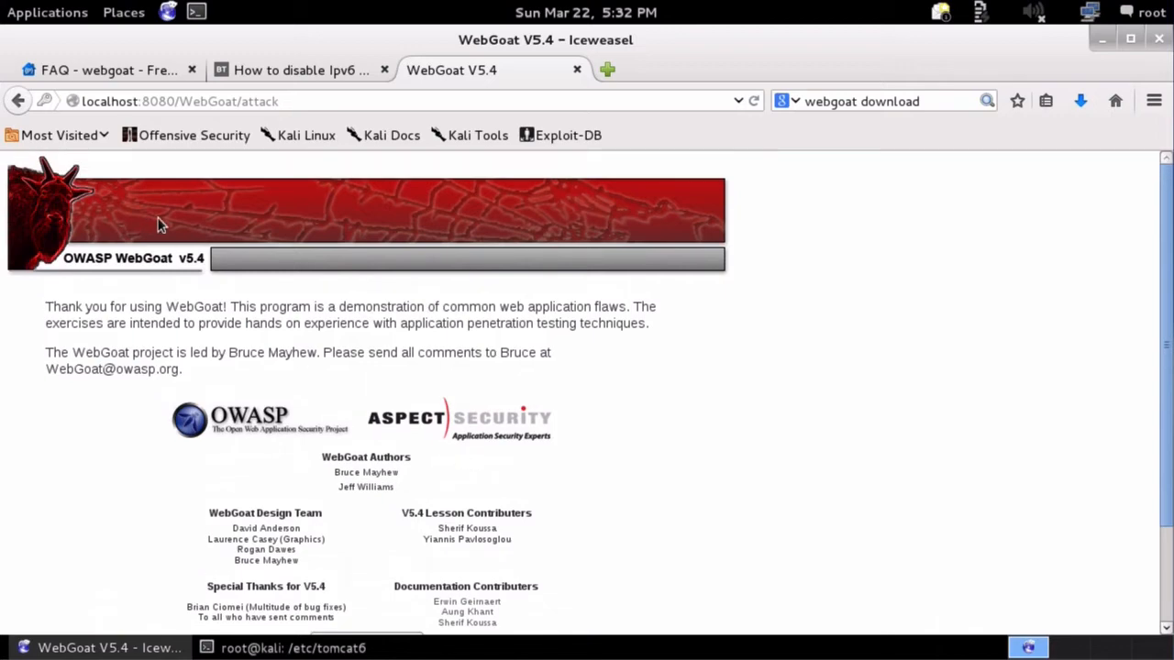
Launch Burp Suite from the Kali web application proxies and maximize its window.
left_click(40, 12)
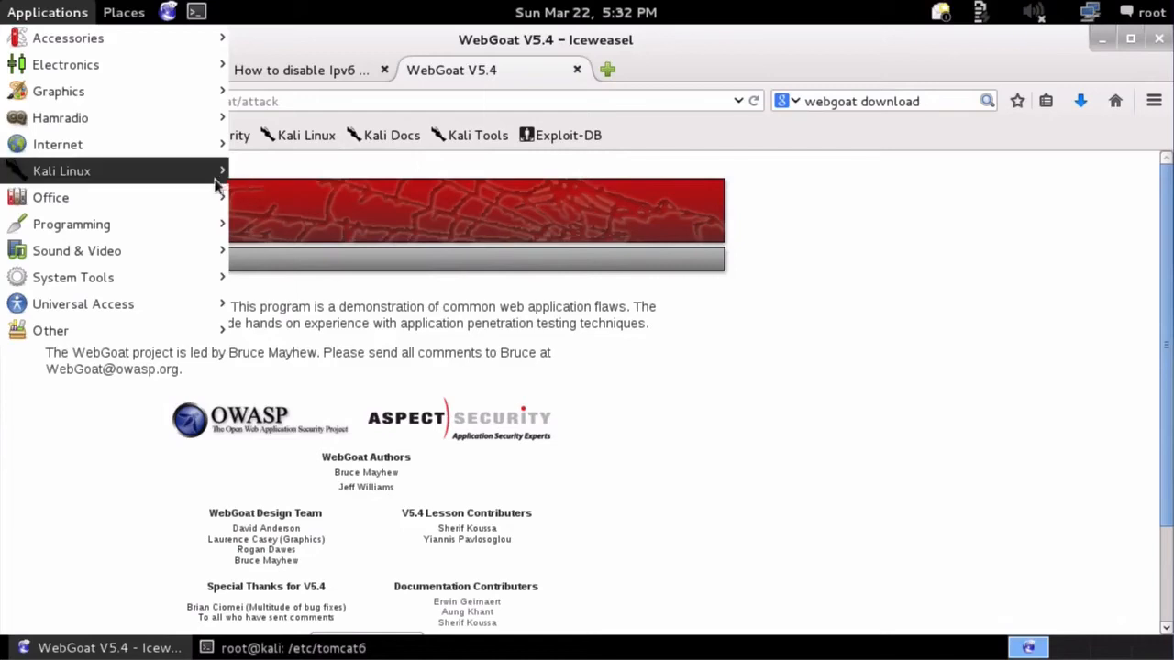
mouse_move(218, 185)
mouse_move(330, 259)
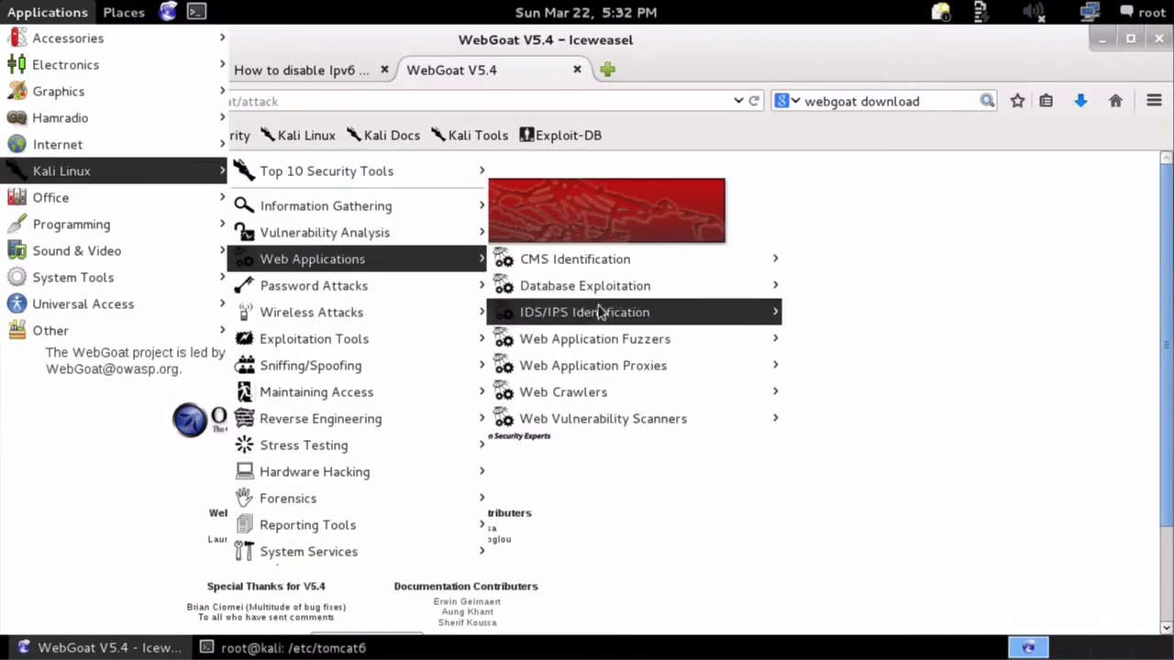
mouse_move(569, 392)
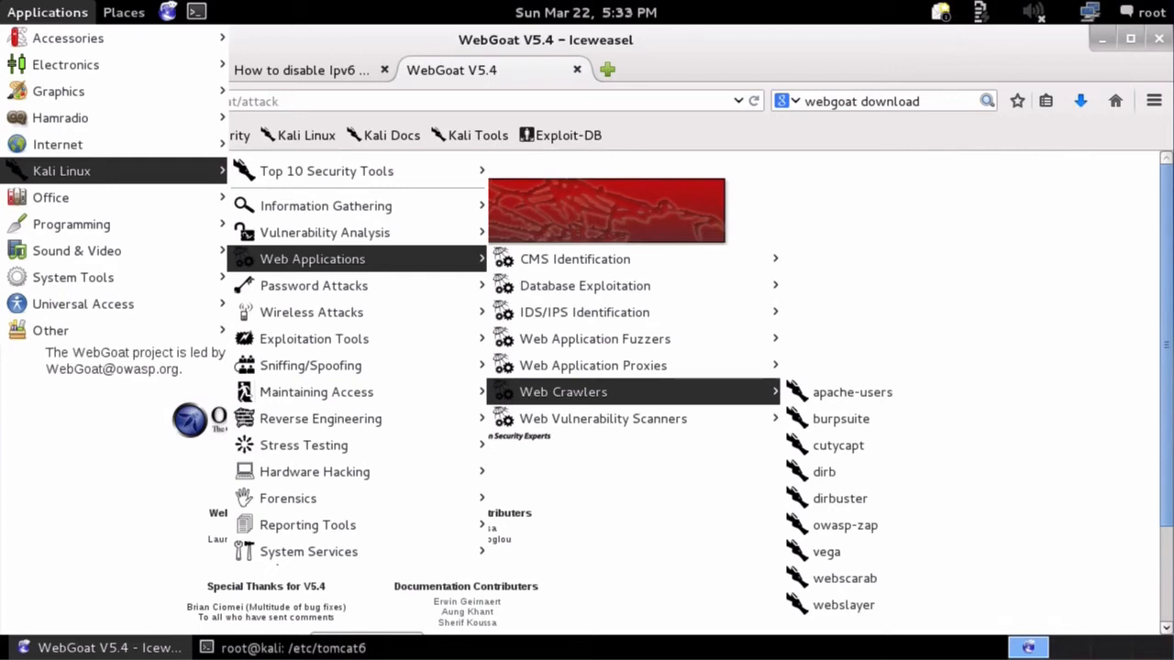
mouse_move(633, 367)
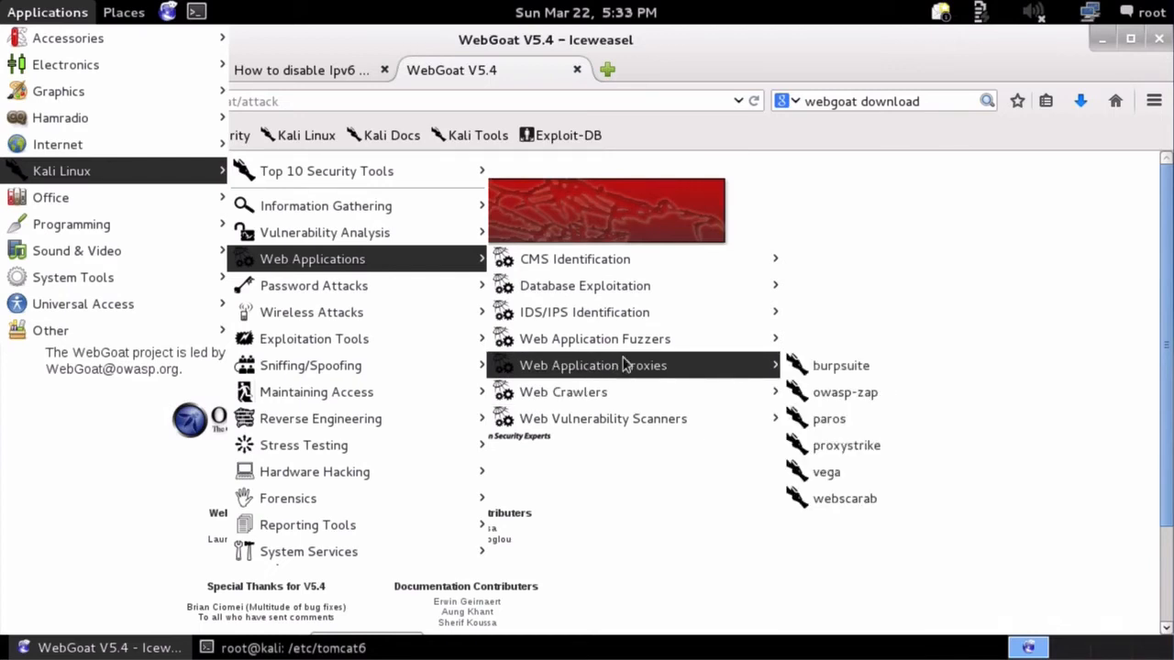
left_click(826, 374)
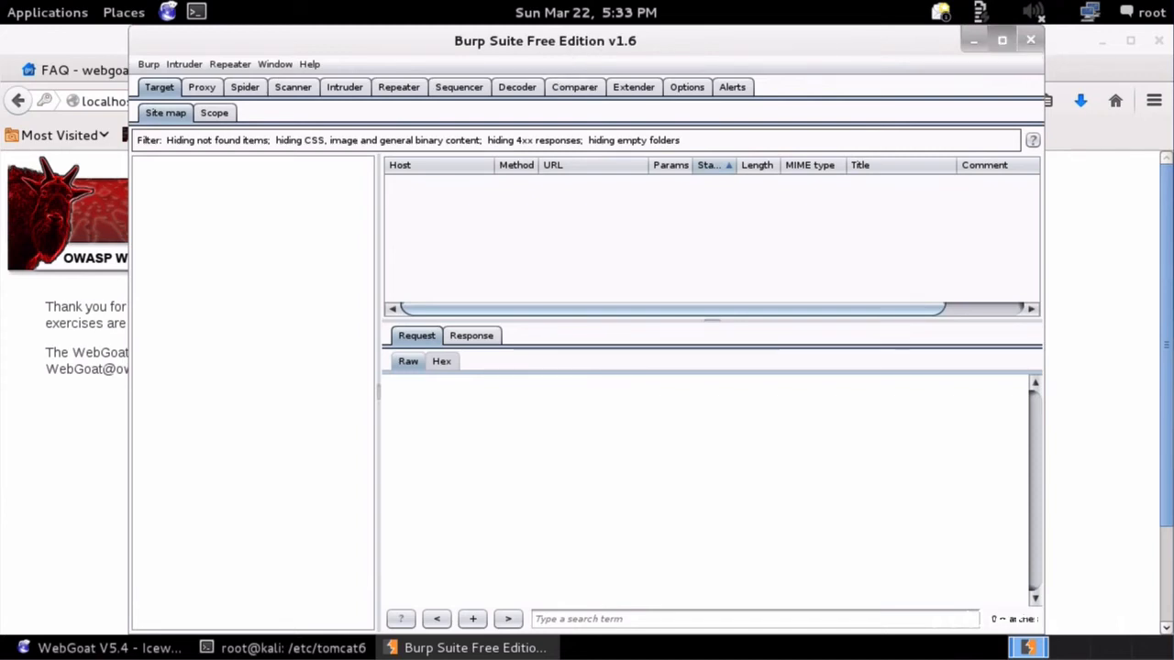
left_click(1001, 40)
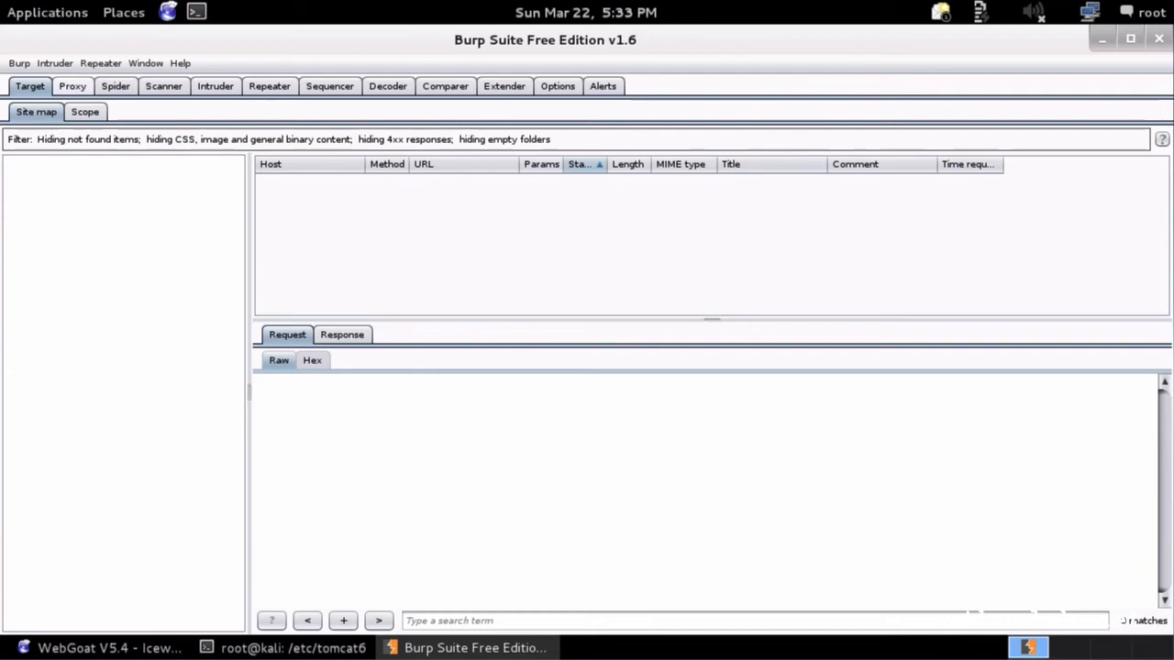
Change Burp's 127.0.0.1:8080 proxy listener to port 8000 and enable it.
left_click(73, 86)
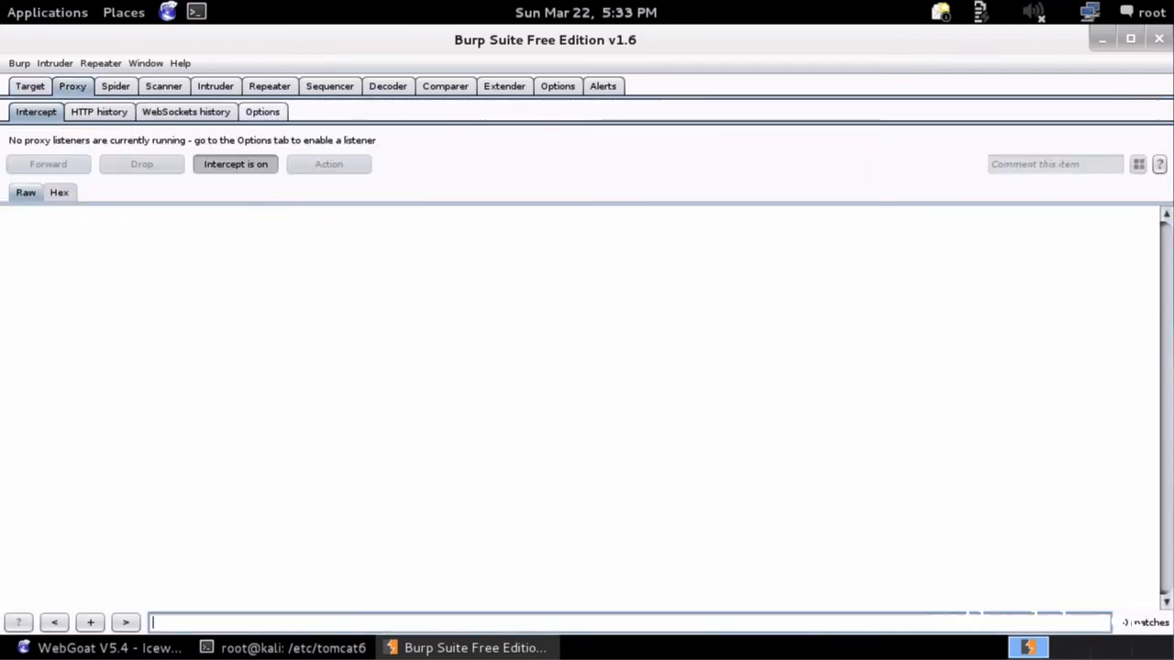
left_click(262, 112)
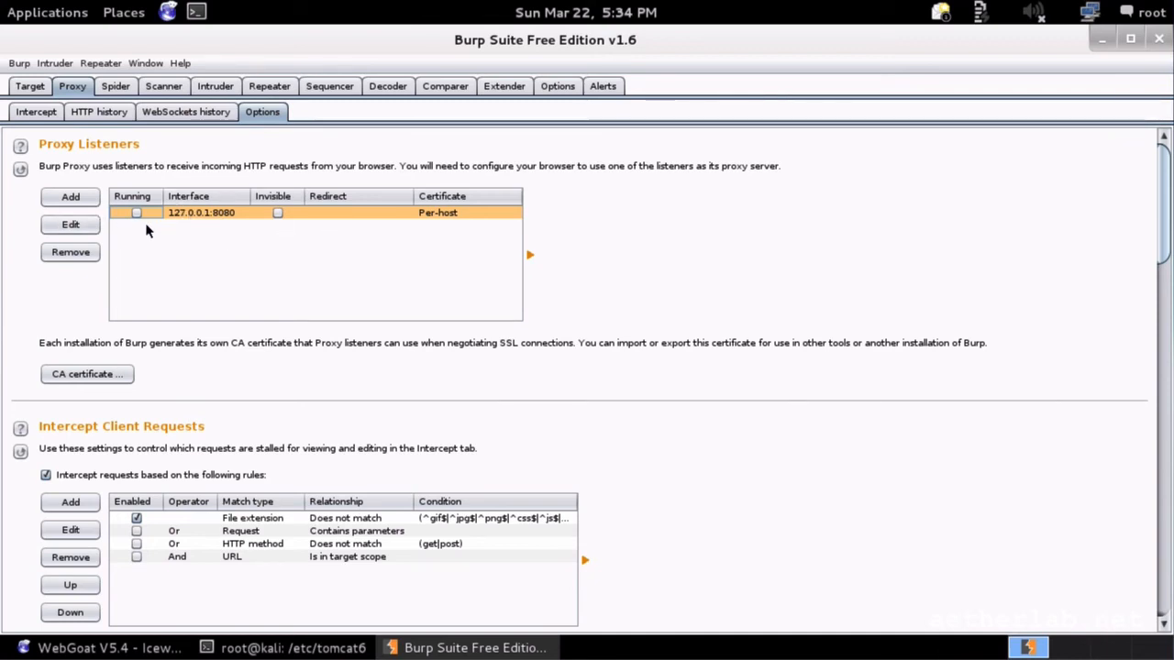
left_click(64, 229)
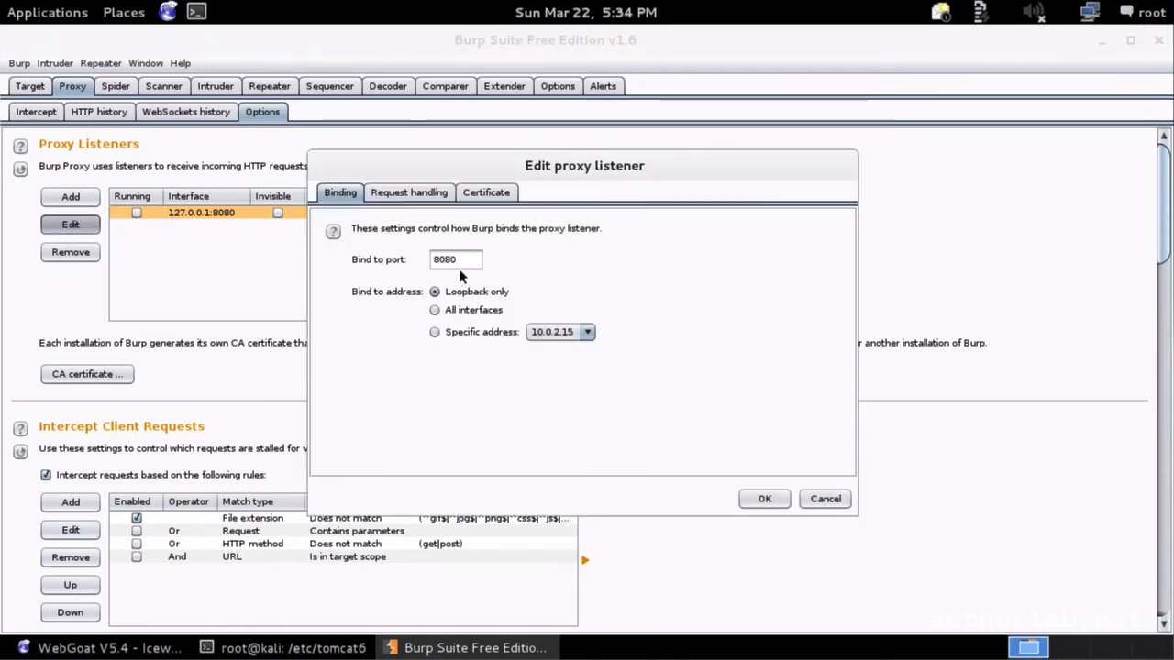
double_click(457, 260)
type("800")
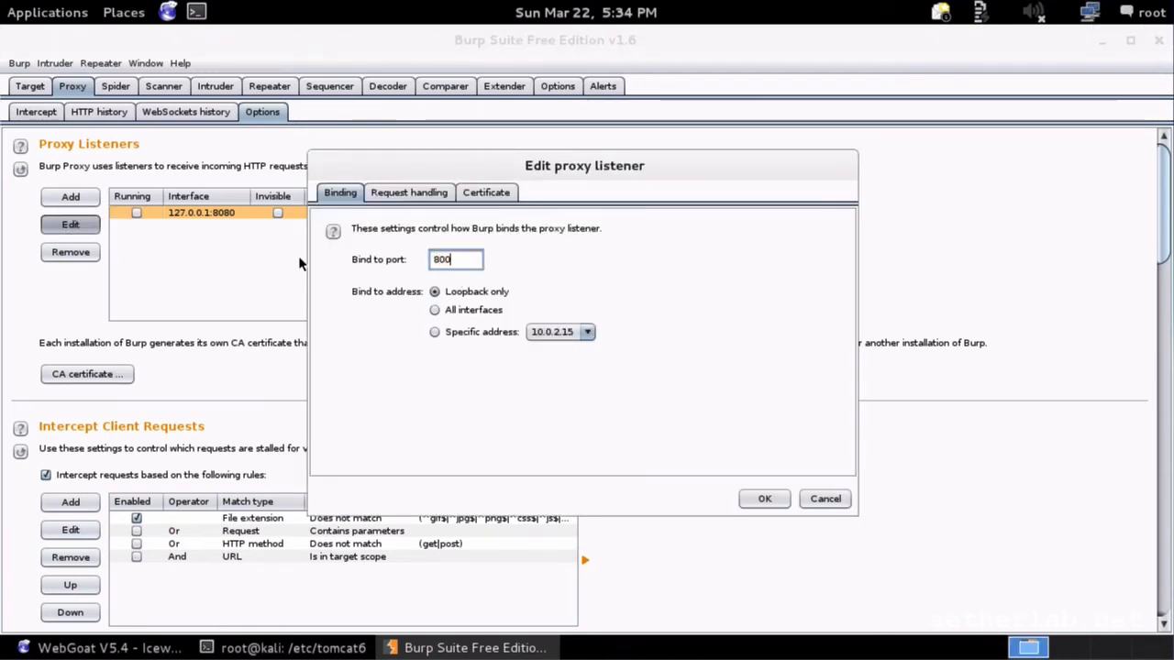
type("0")
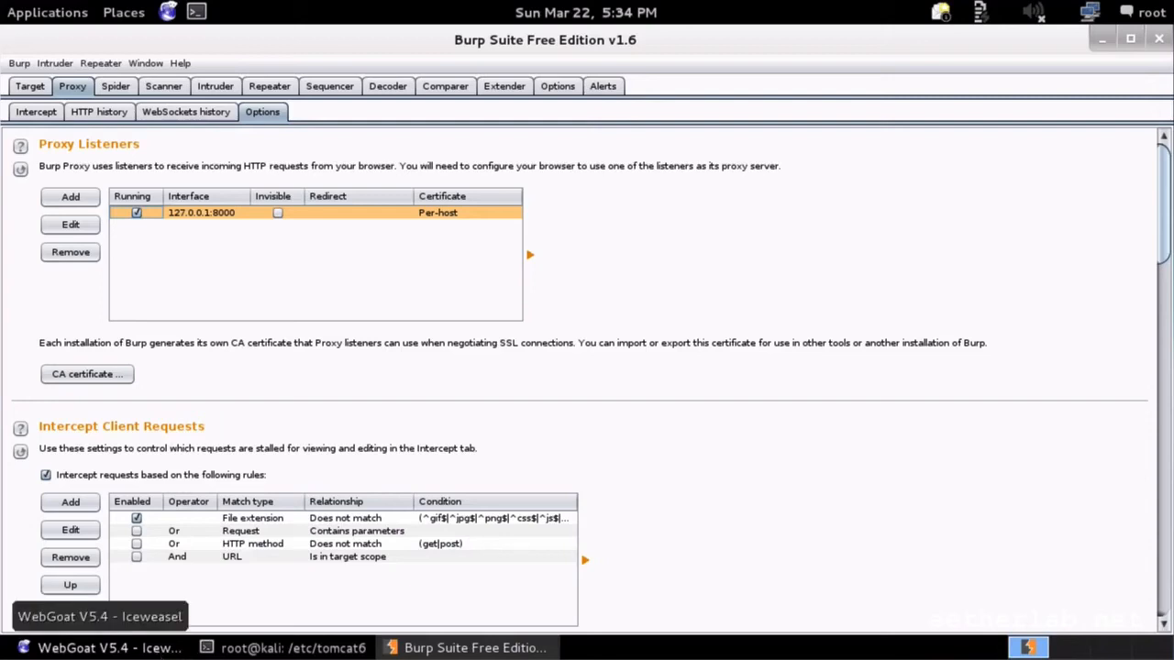
Switch to Iceweasel, review the proxy choices in its advanced network connection settings, and close the preferences without changing anything.
left_click(160, 649)
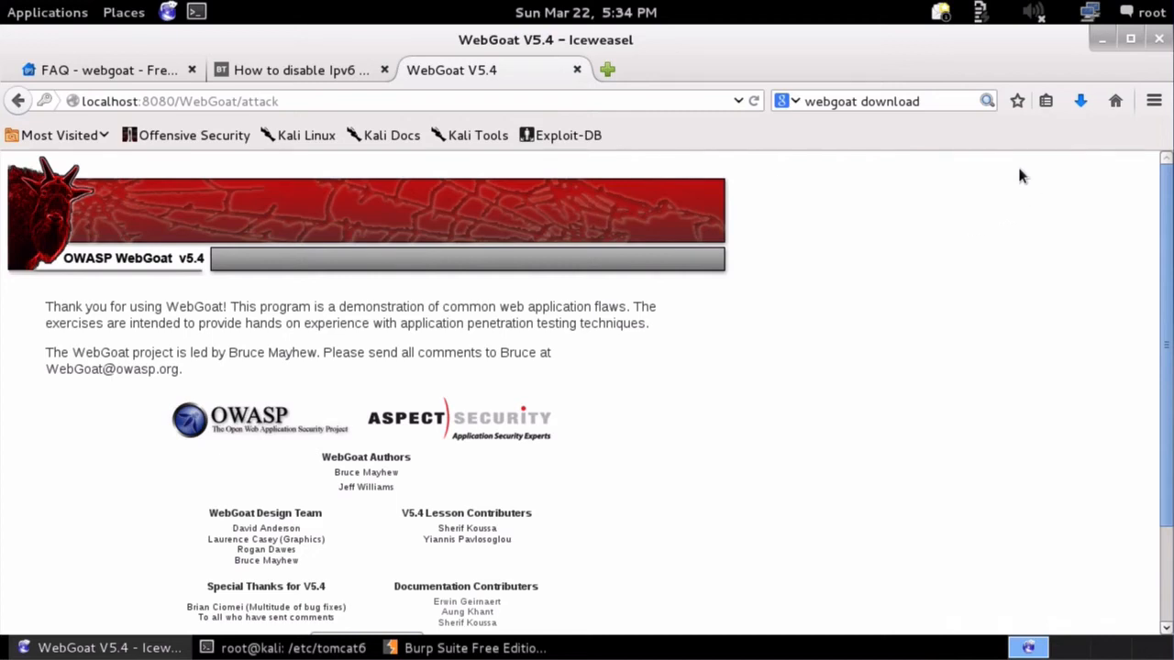
left_click(1154, 101)
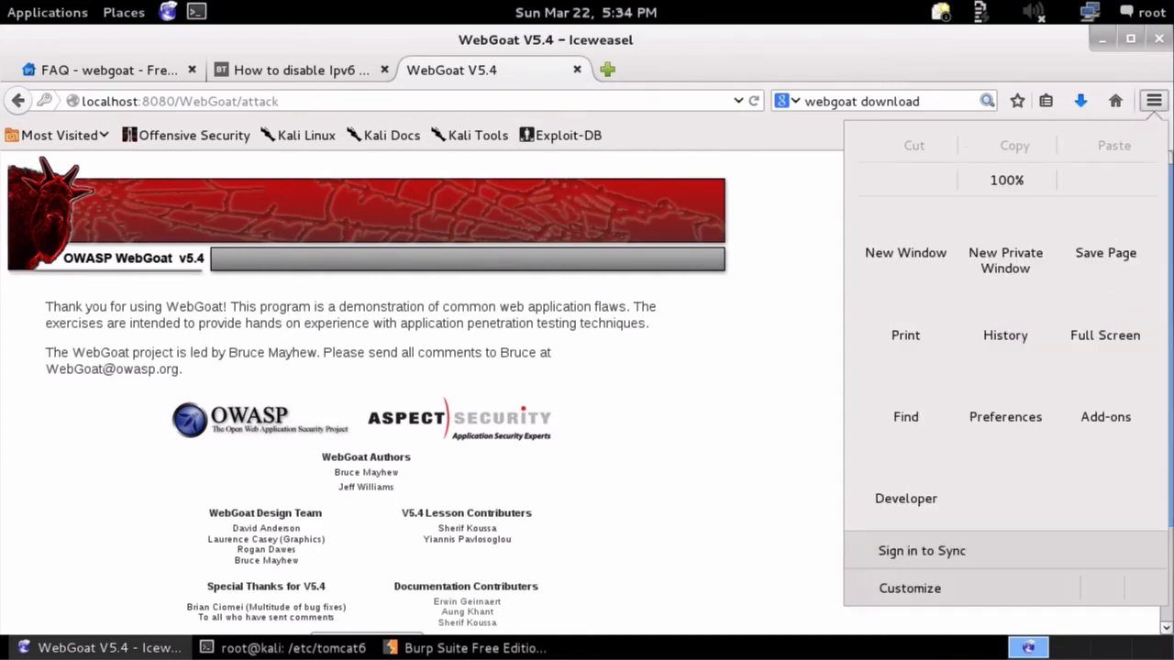
left_click(1040, 397)
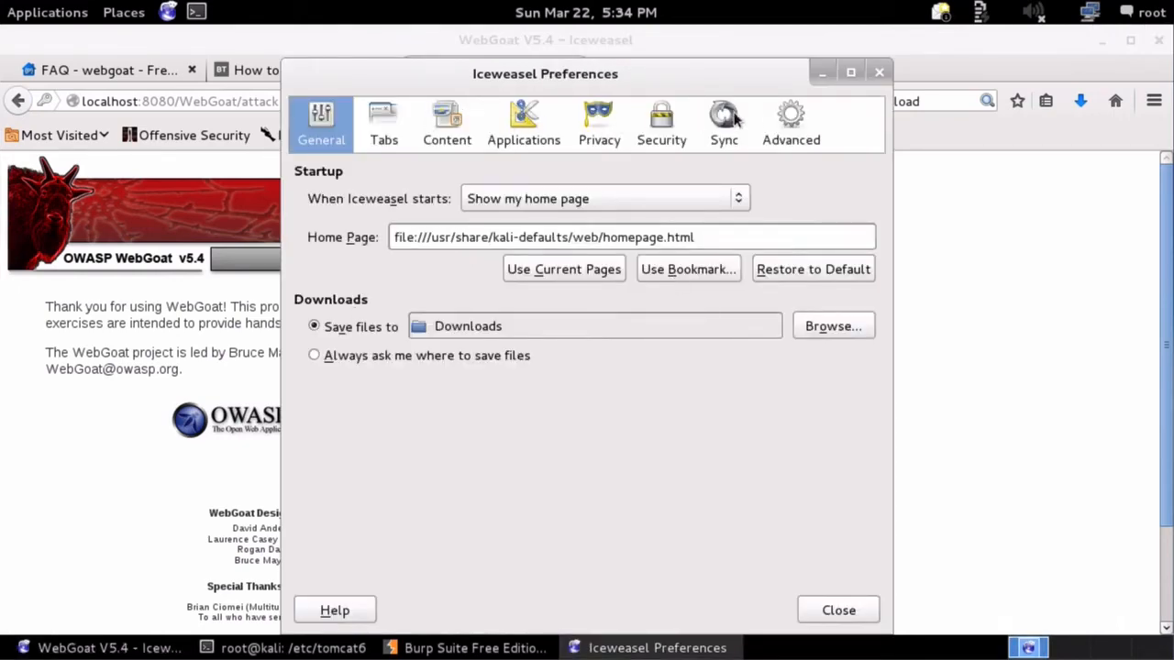
left_click(787, 129)
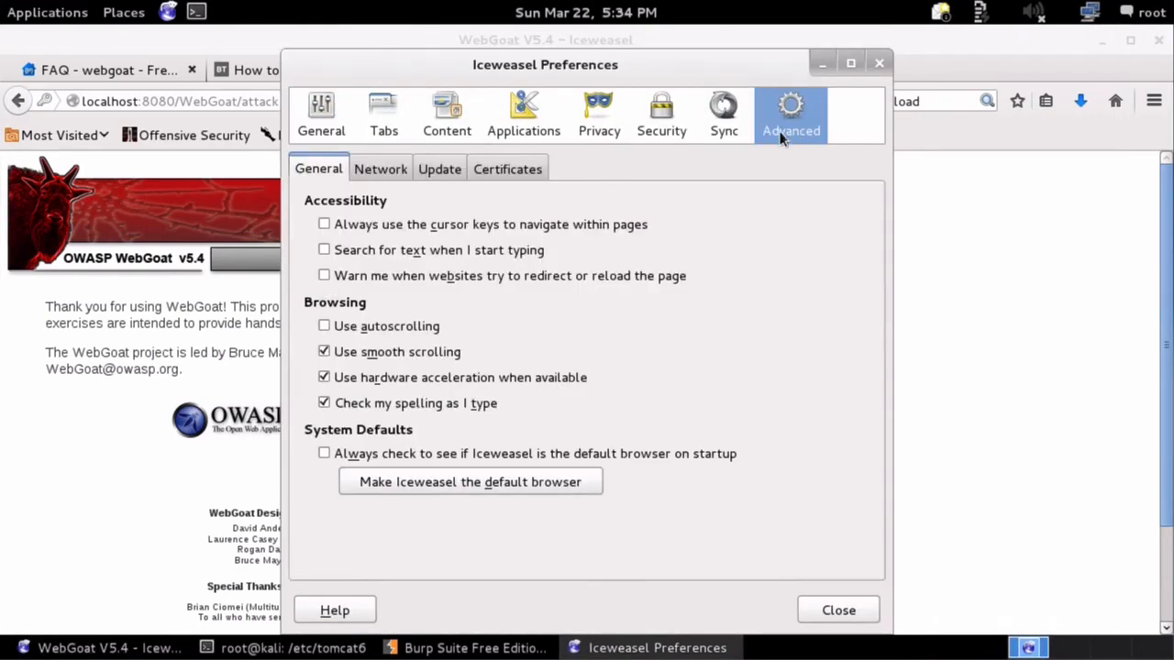
left_click(383, 170)
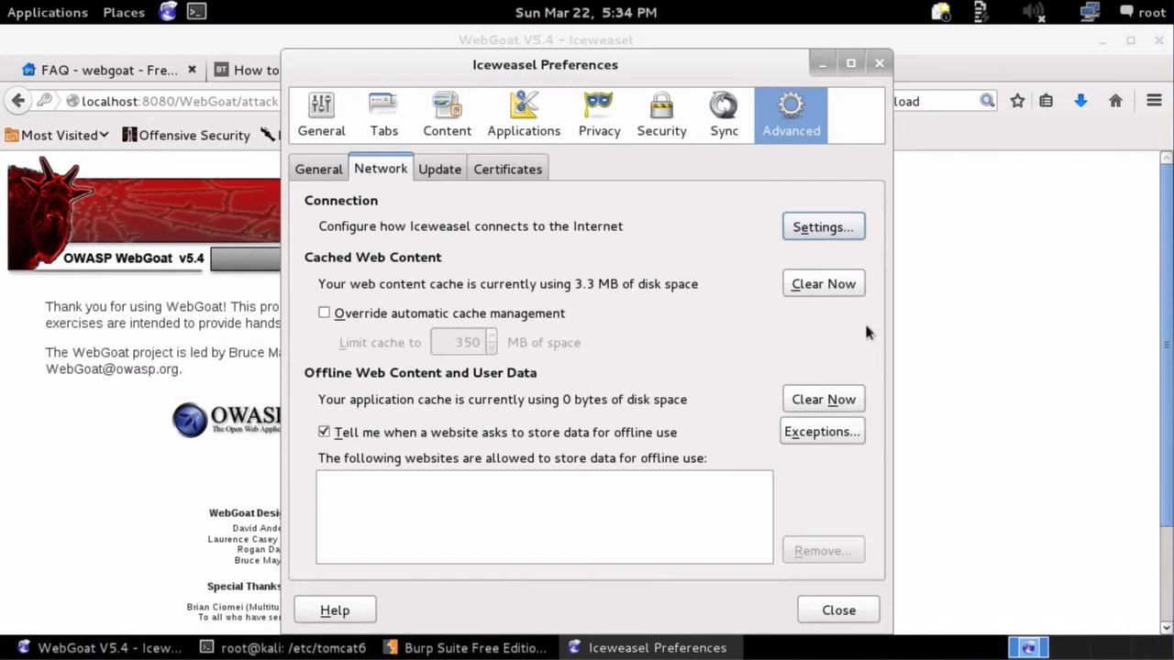
left_click(826, 230)
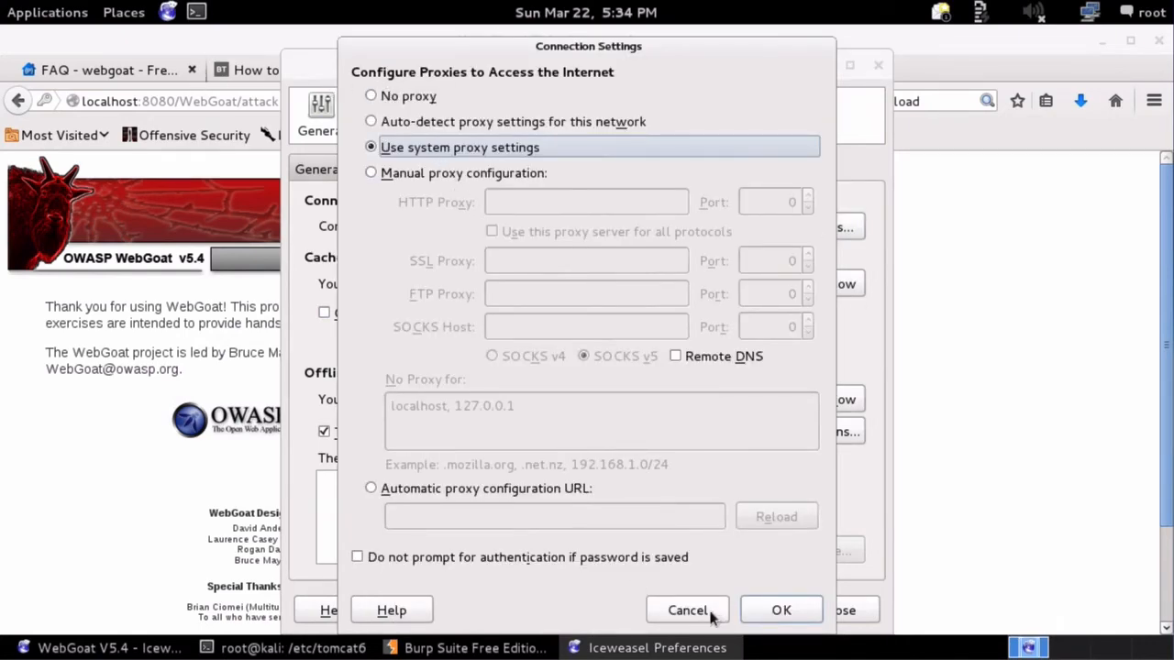
left_click(712, 616)
left_click(812, 611)
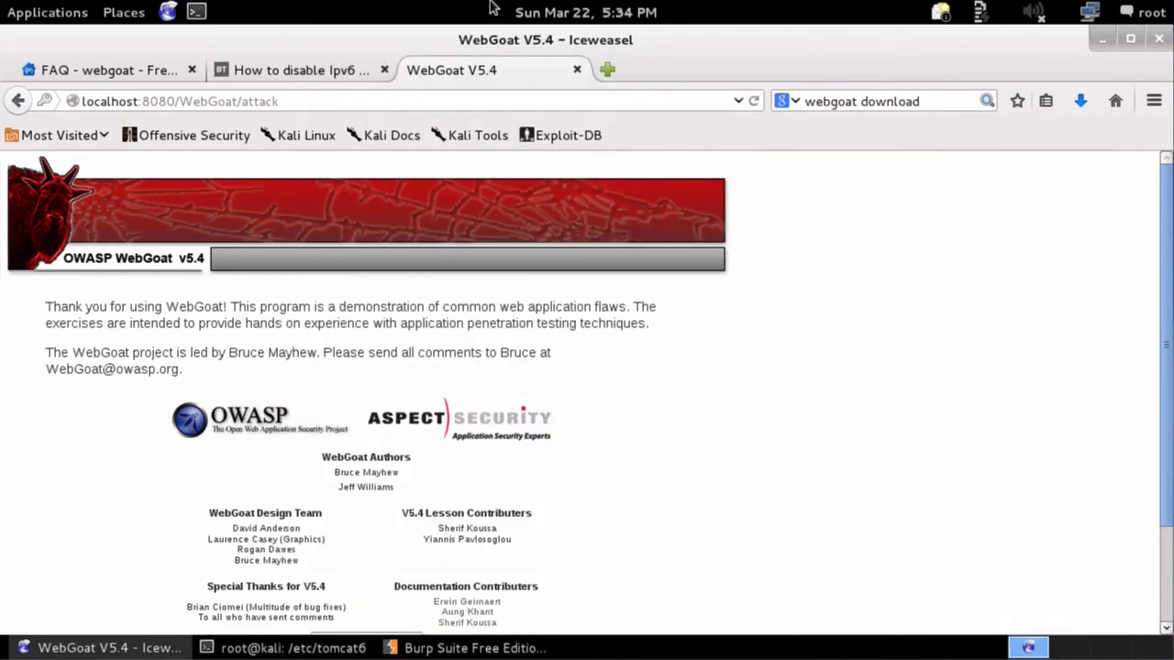
Search Google for "foxy proxy" in a new browser tab.
left_click(610, 70)
triple_click(832, 101)
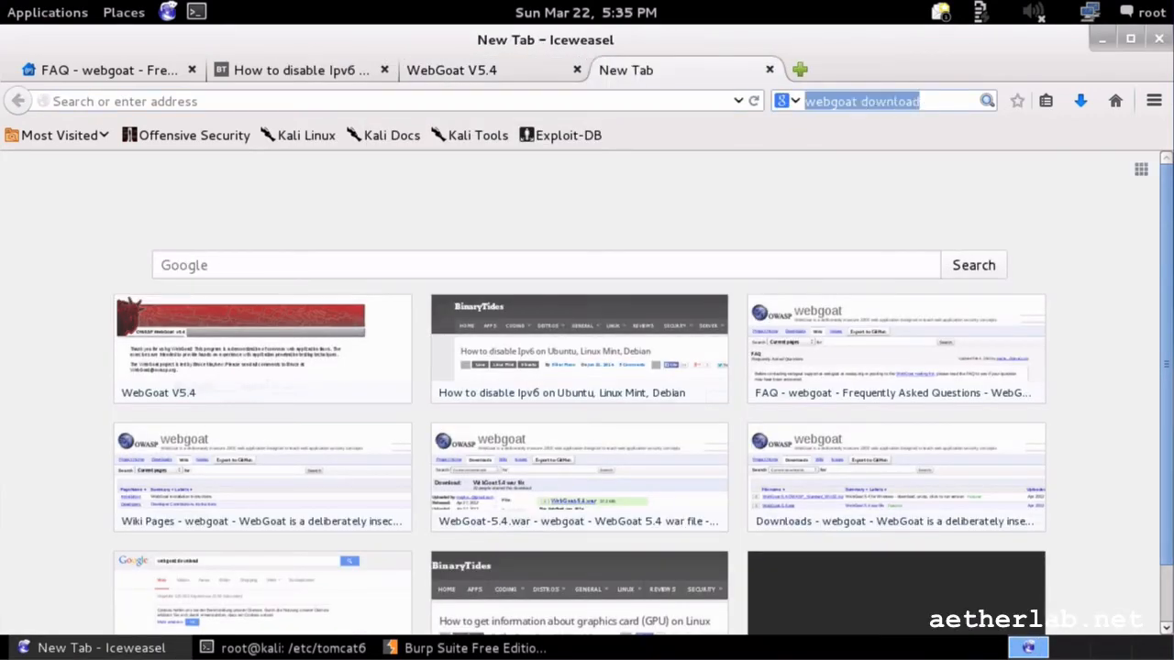
triple_click(831, 101)
type("foxy")
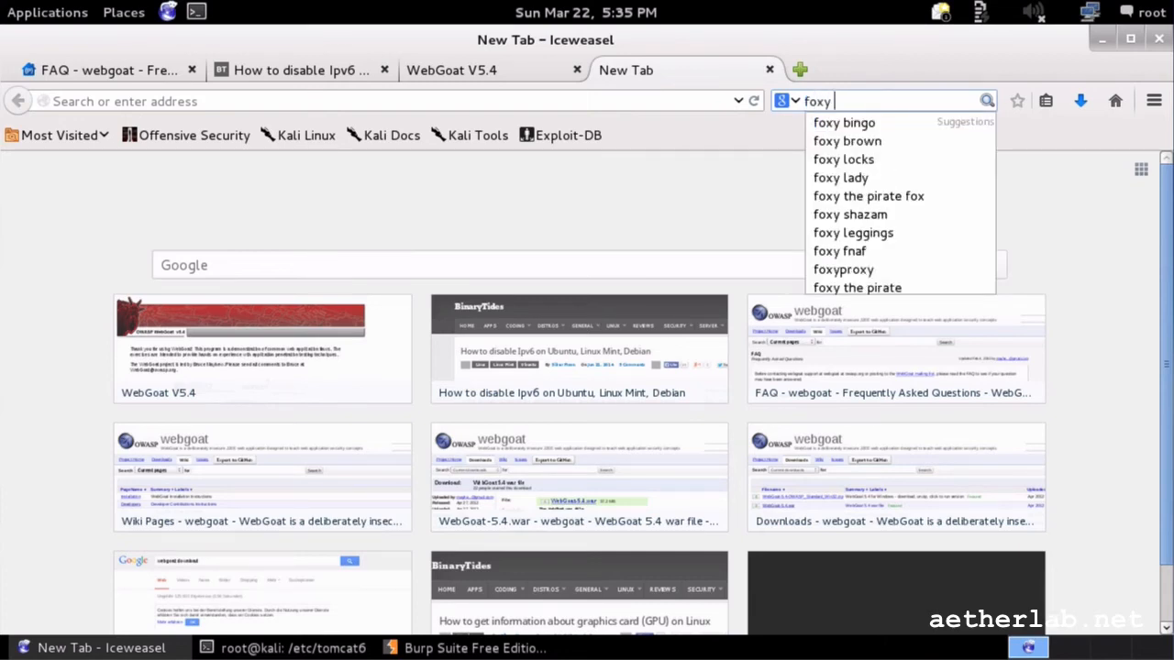
type(" pro")
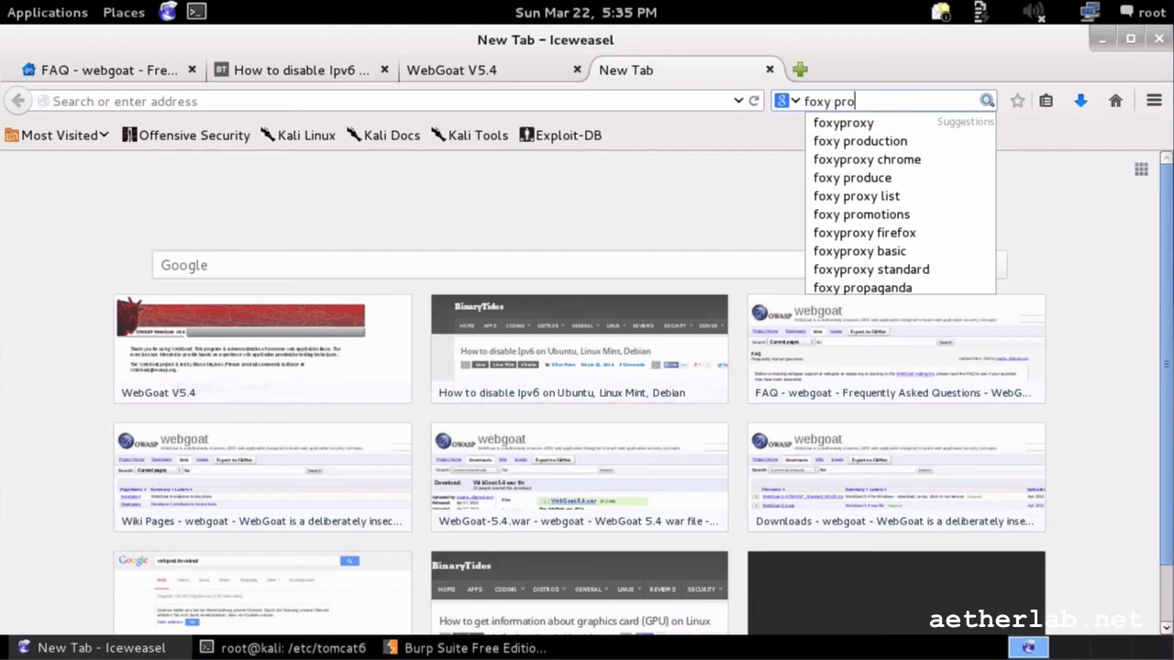
type("xy")
key("Return")
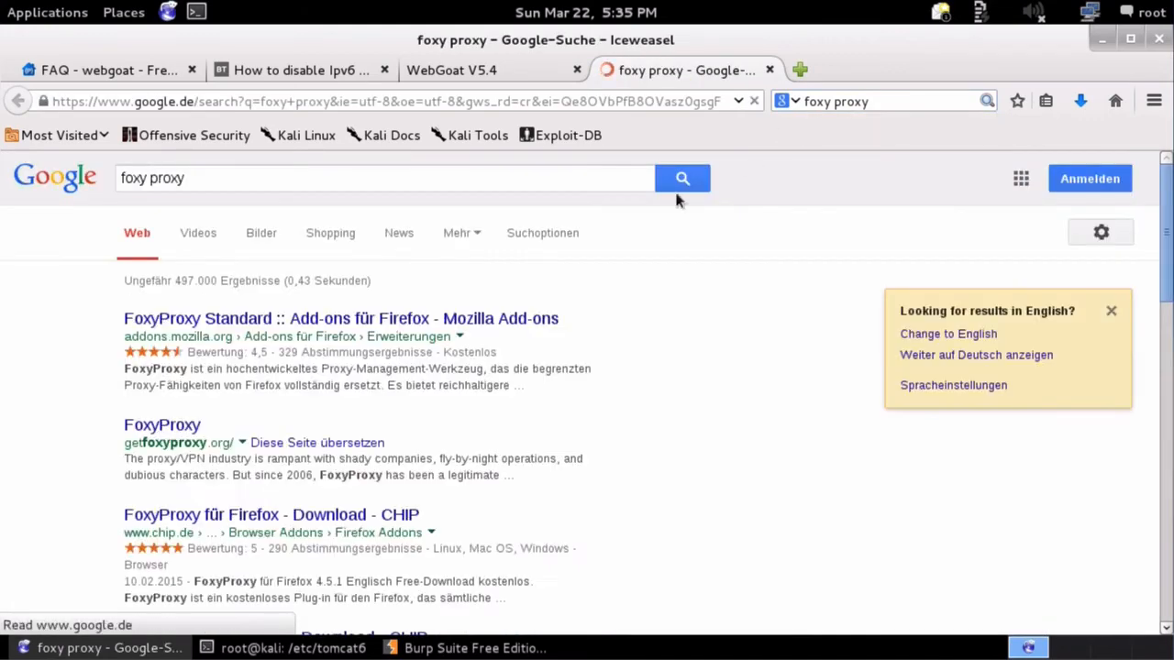
Install the FoxyProxy Standard add-on from its Mozilla Add-ons page and restart Iceweasel.
scroll(309, 333, "down", 3)
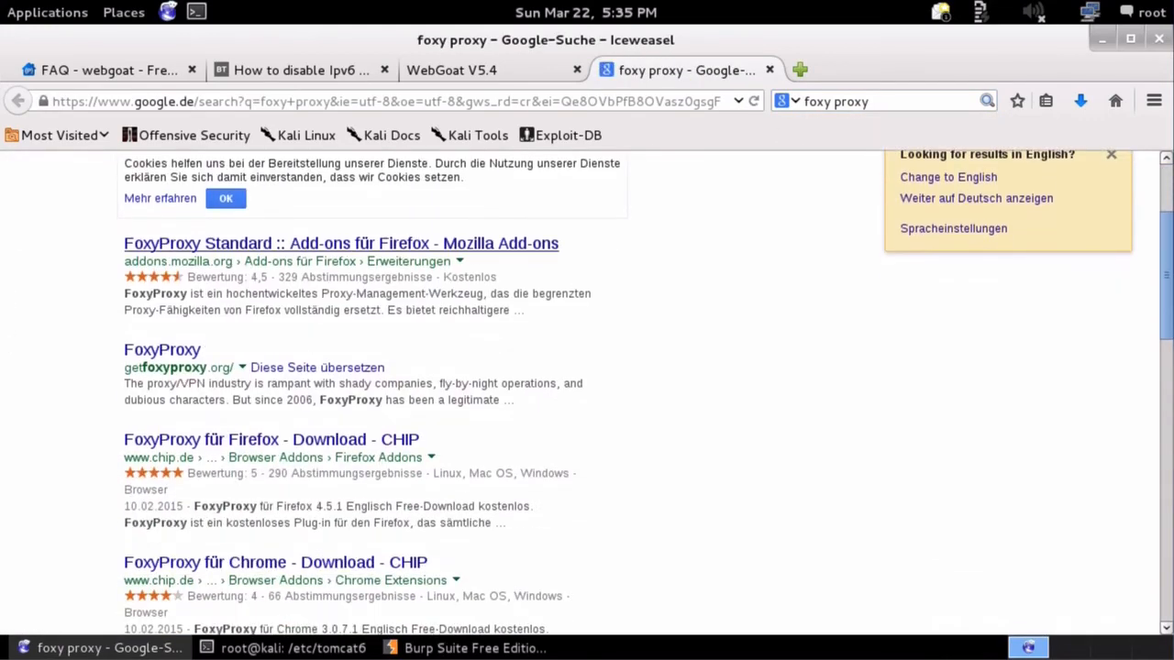
left_click(330, 246)
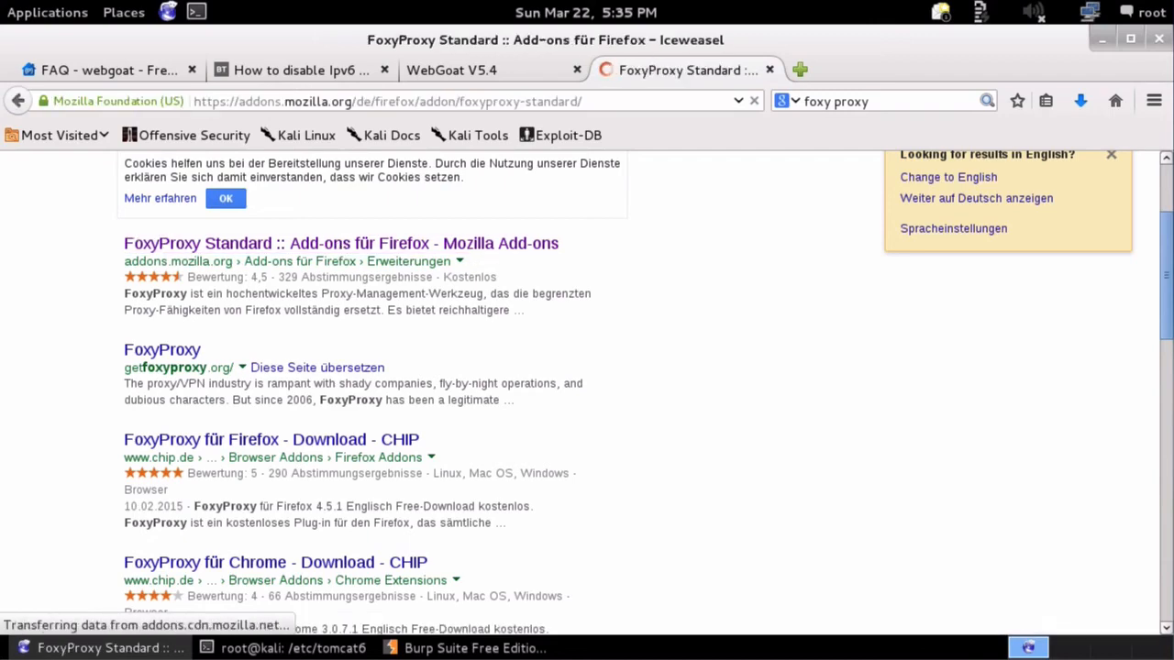
scroll(421, 317, "down", 3)
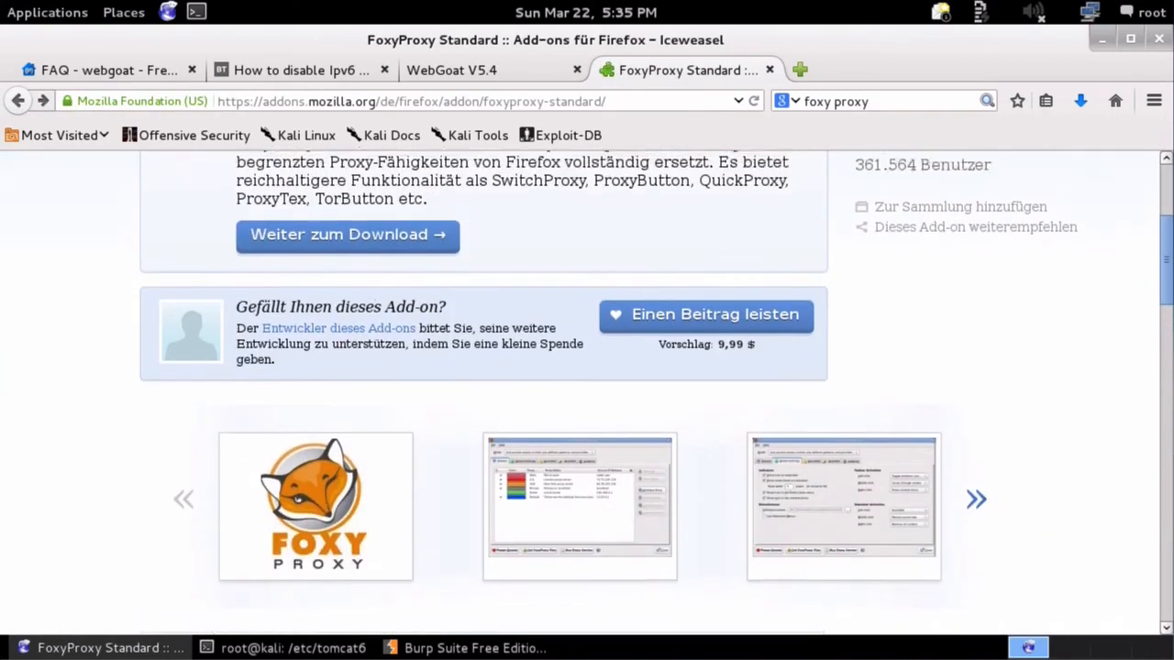
scroll(401, 341, "up", 3)
left_click(393, 376)
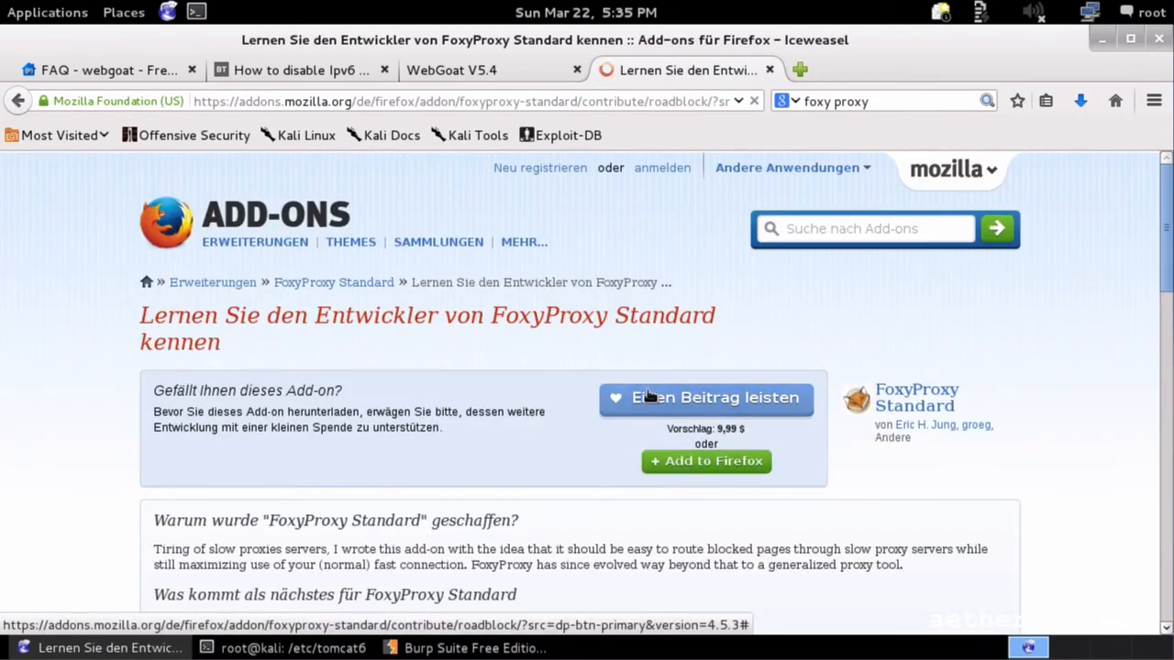
left_click(677, 459)
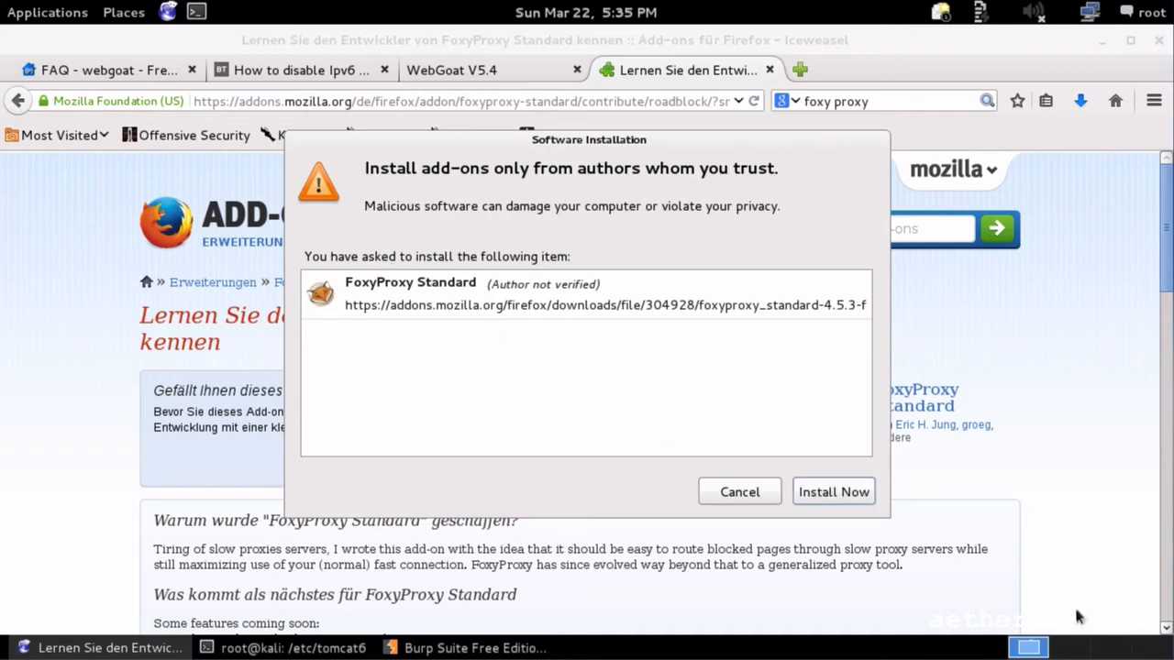
left_click(858, 502)
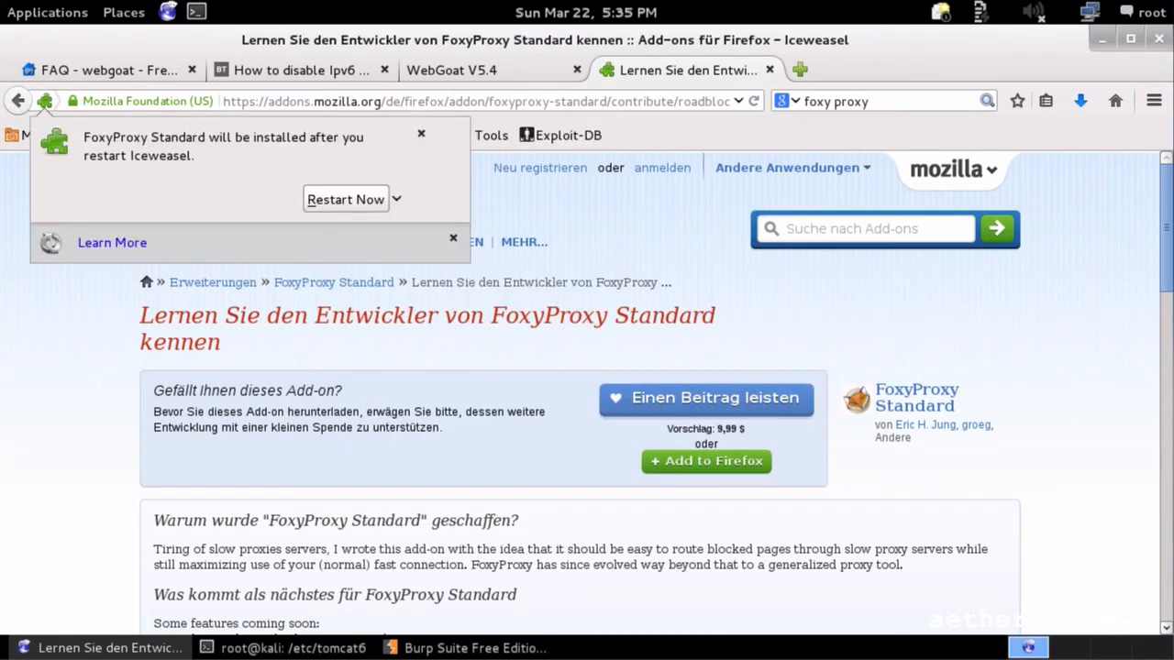
left_click(378, 199)
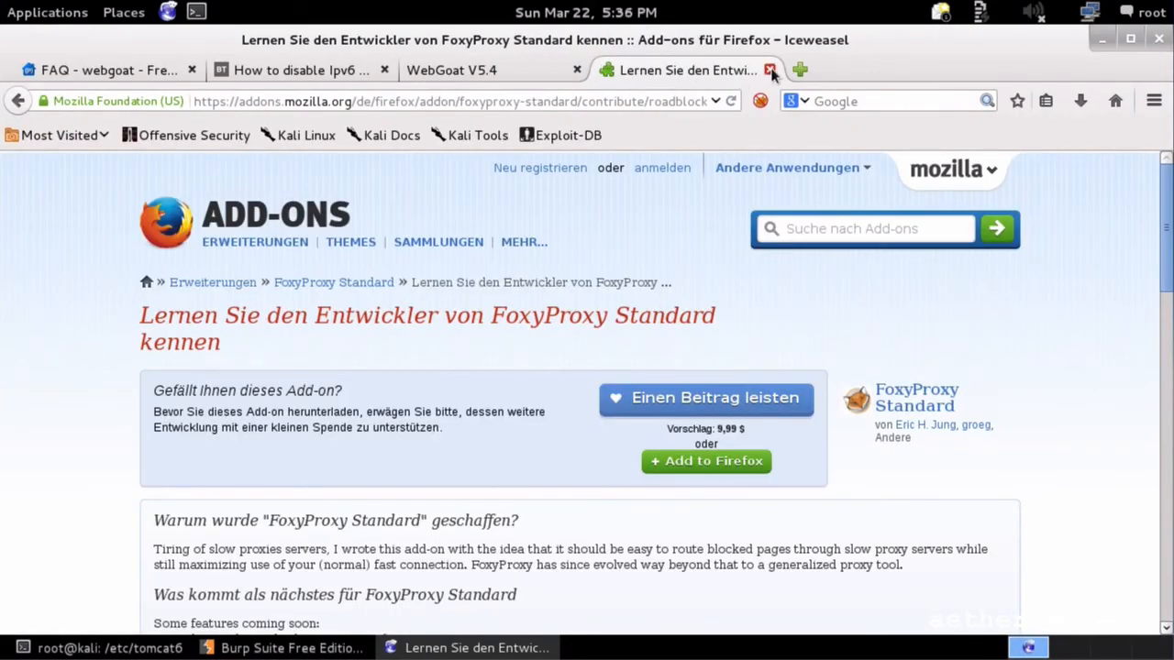
Close the FoxyProxy add-on page's tab and look over the available FoxyProxy modes.
left_click(770, 69)
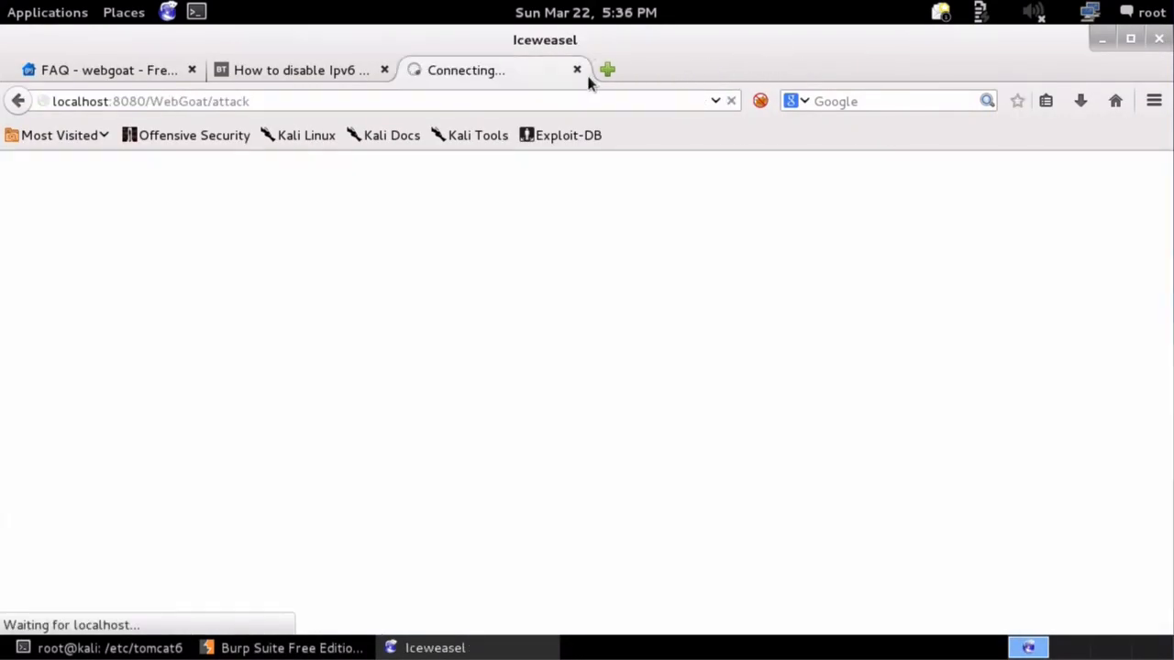
left_click(759, 101)
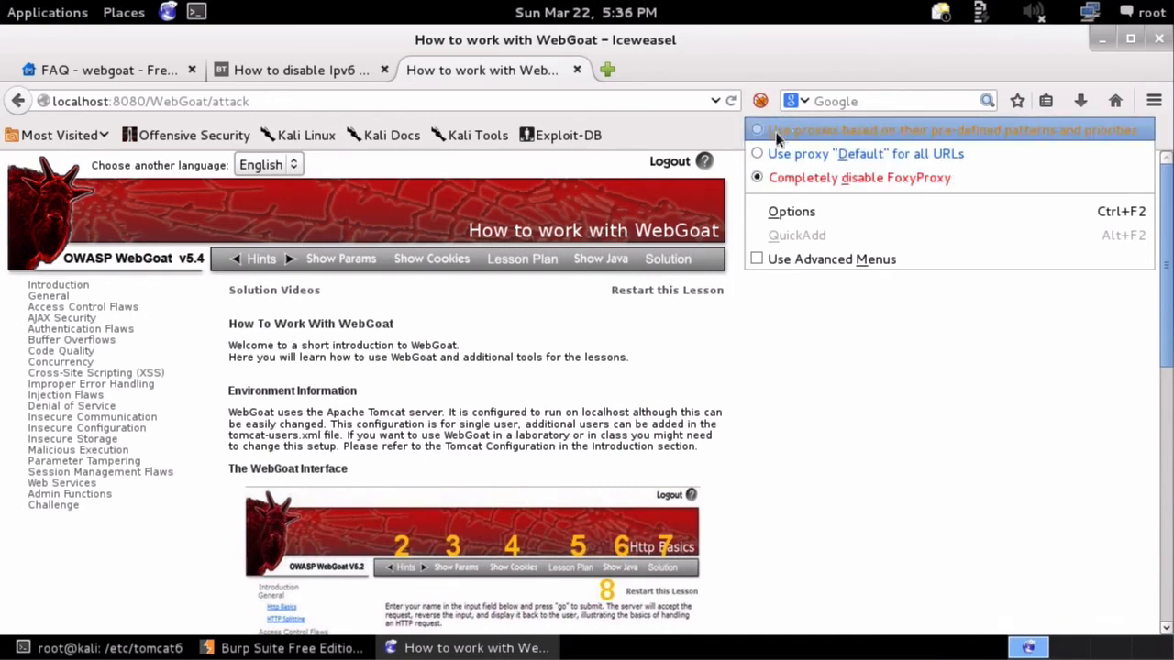
left_click(753, 73)
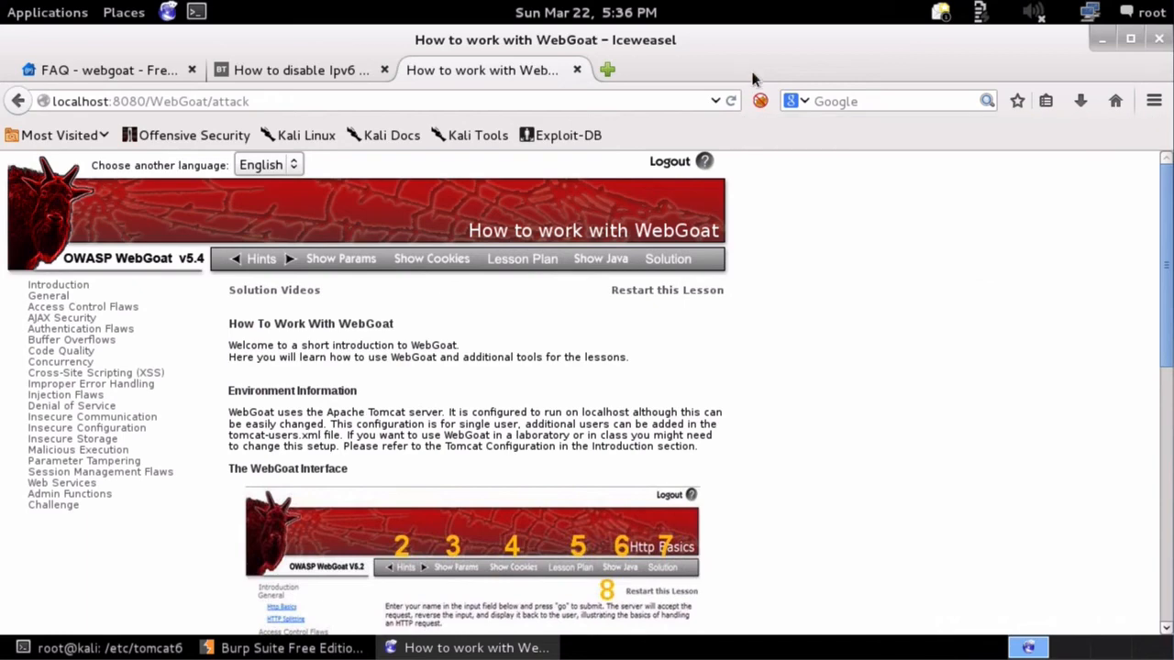
Add a new proxy in the FoxyProxy options and name it "burp suite".
left_click(760, 103)
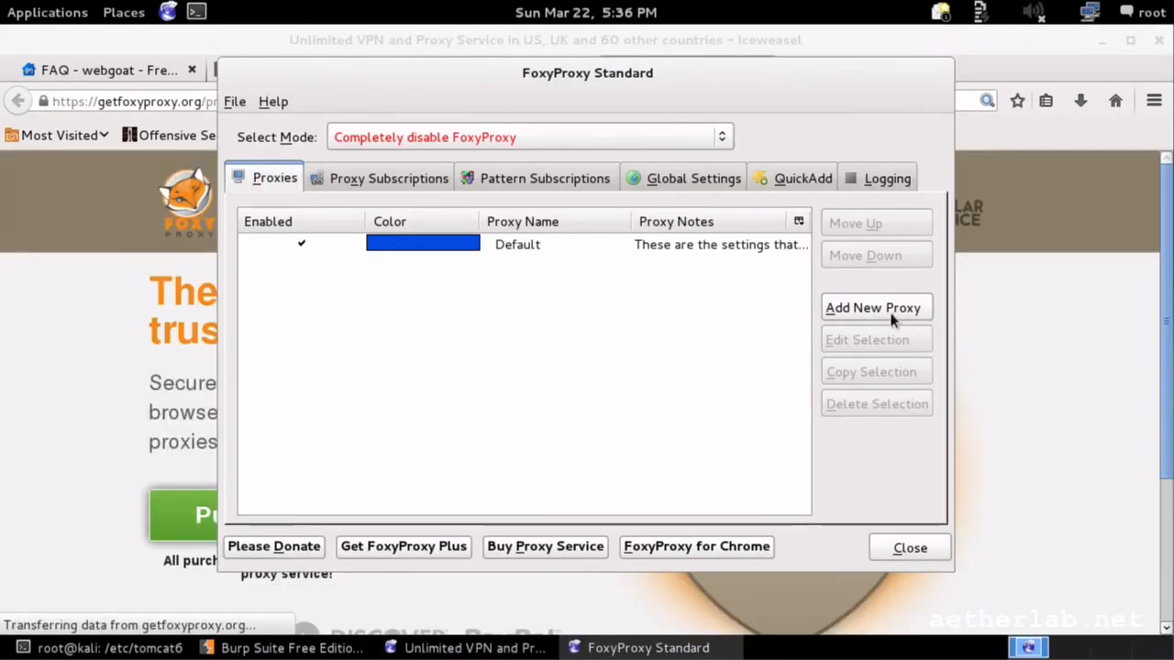
left_click(899, 312)
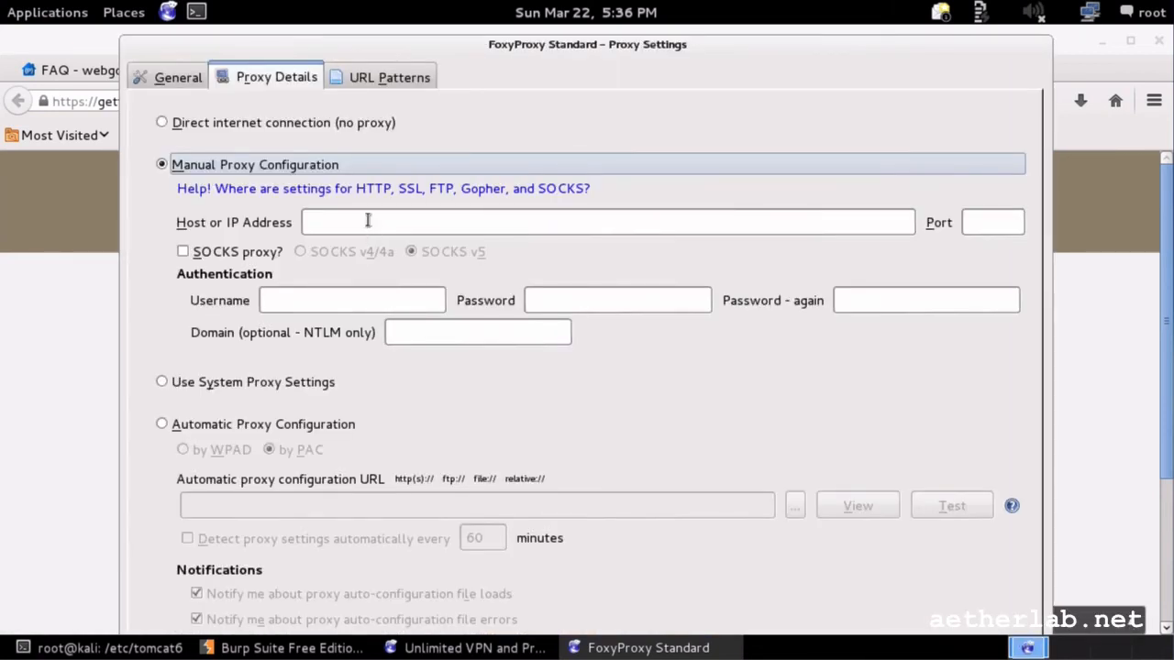
left_click(188, 81)
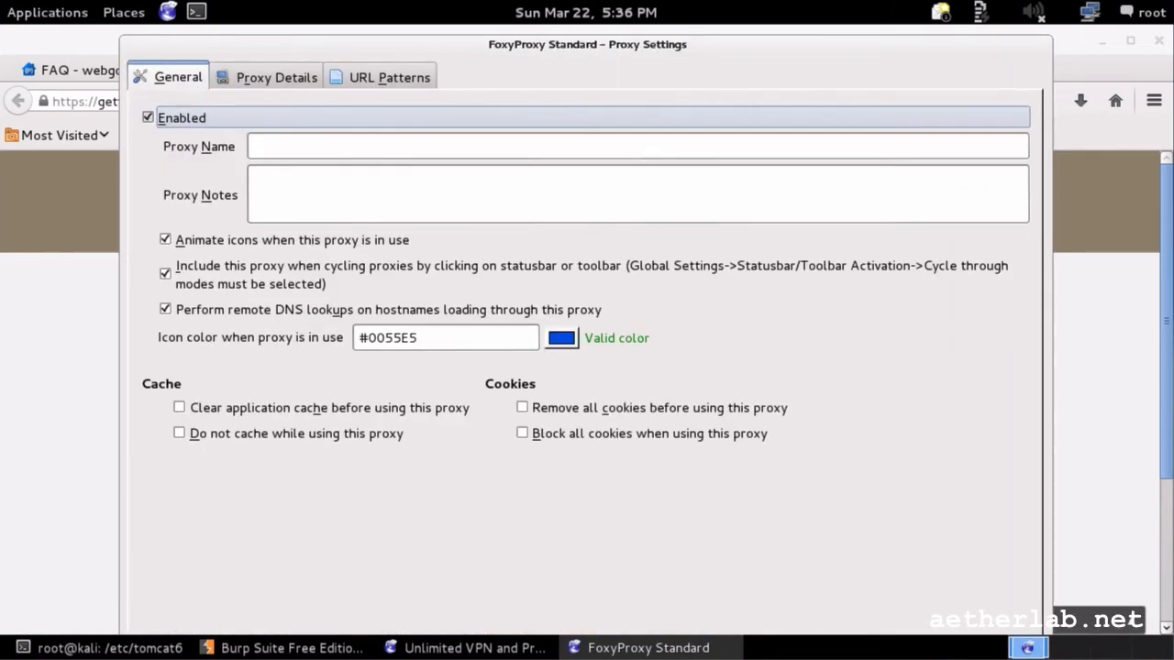
left_click(331, 147)
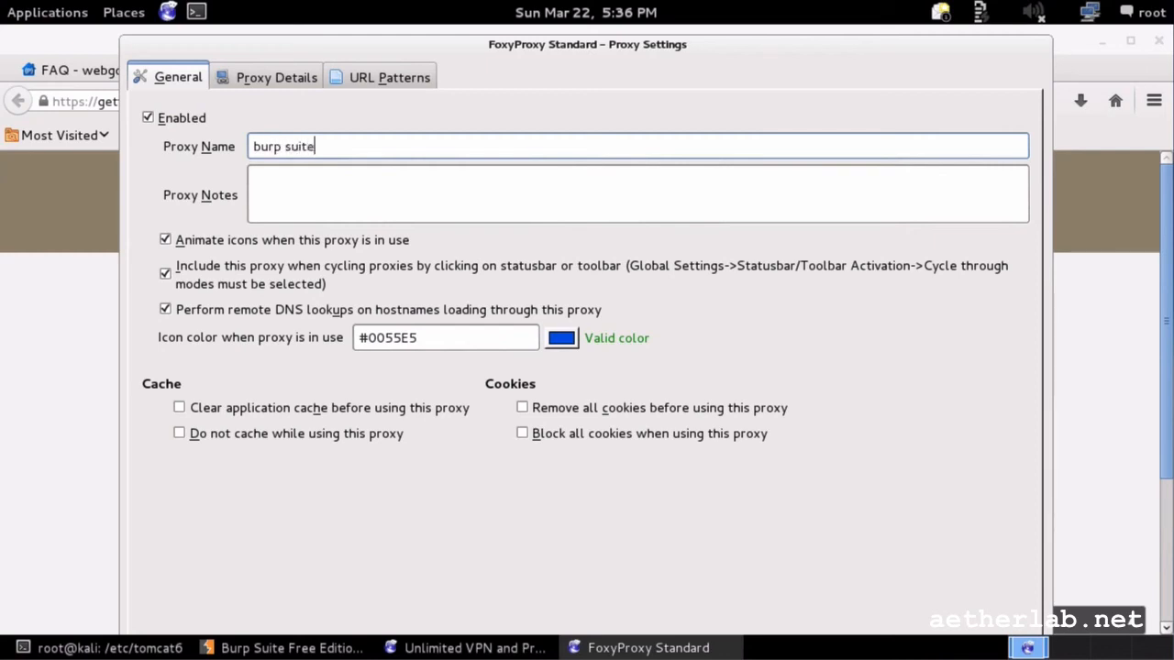
Point the new proxy's manual configuration at Burp's 127.0.0.1:8000 listener, save it and close the FoxyProxy options.
left_click(266, 77)
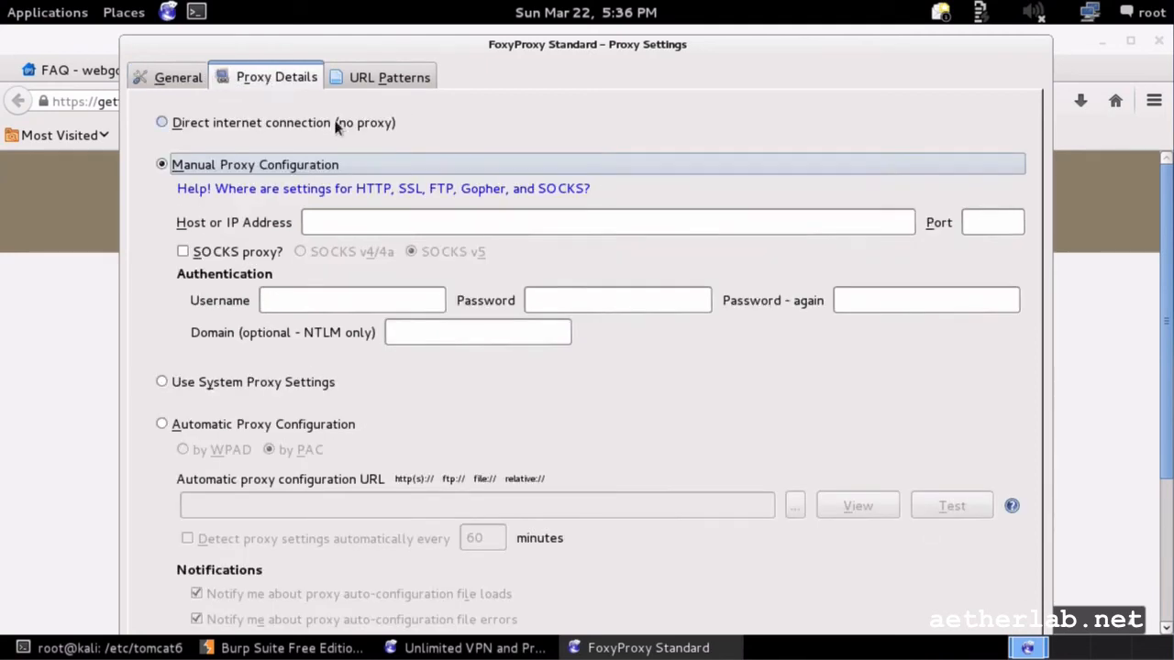
left_click(345, 222)
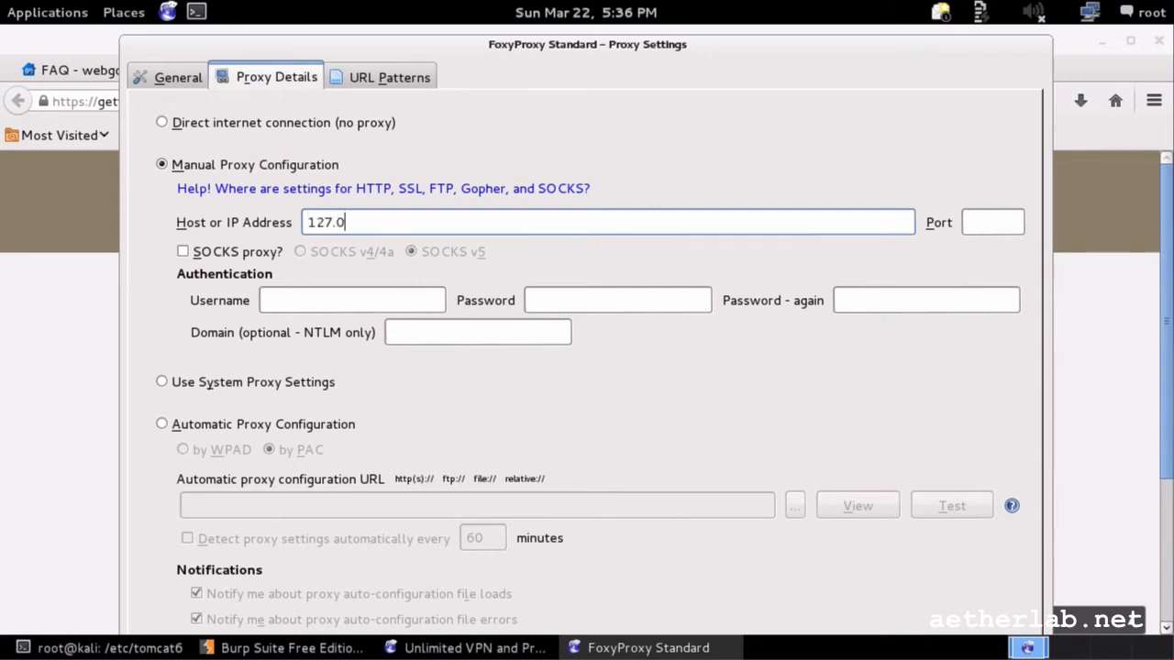
key("Tab")
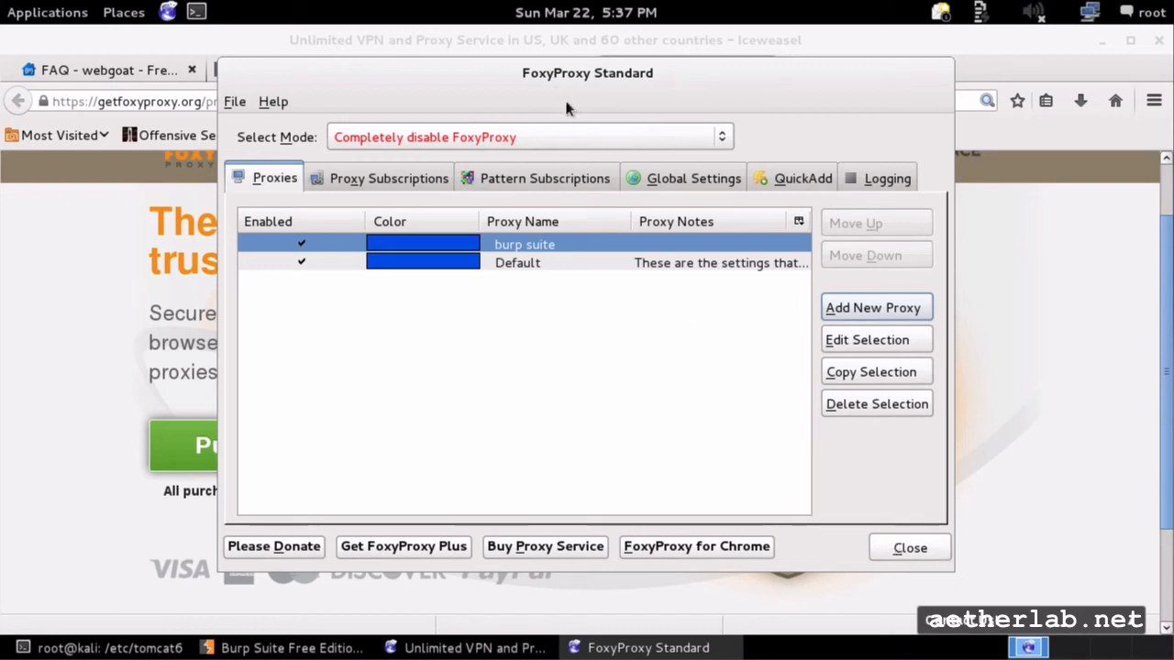
left_click(934, 556)
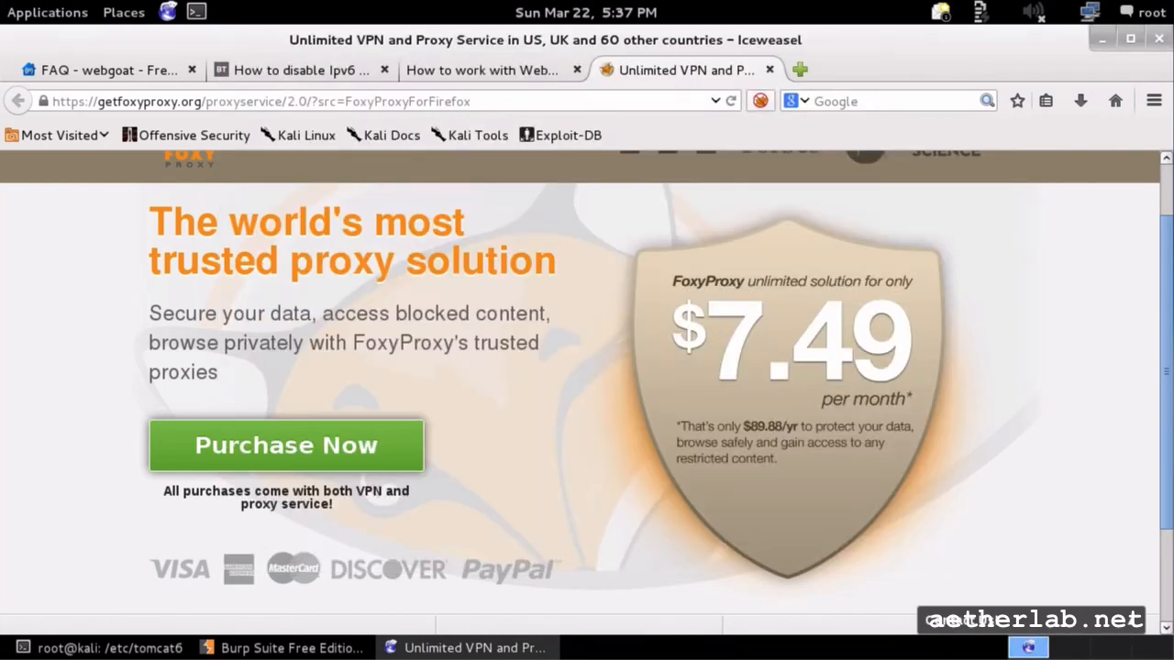
Set FoxyProxy to use the "burp suite" proxy for all URLs and close the FoxyProxy service page's tab.
right_click(760, 101)
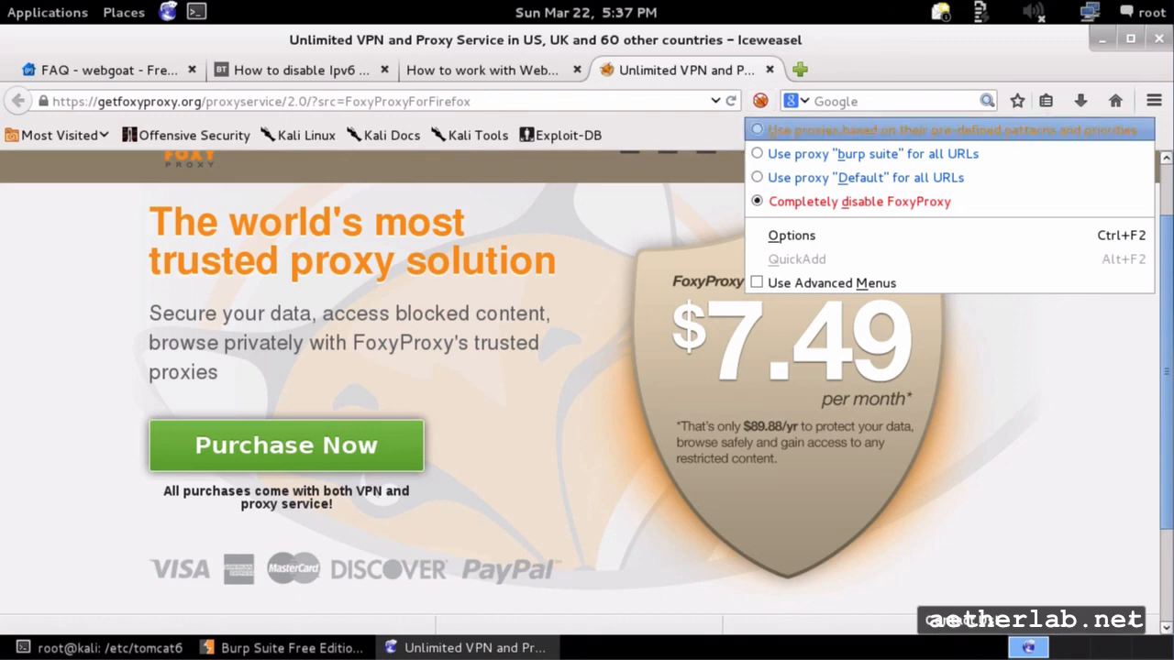
left_click(783, 156)
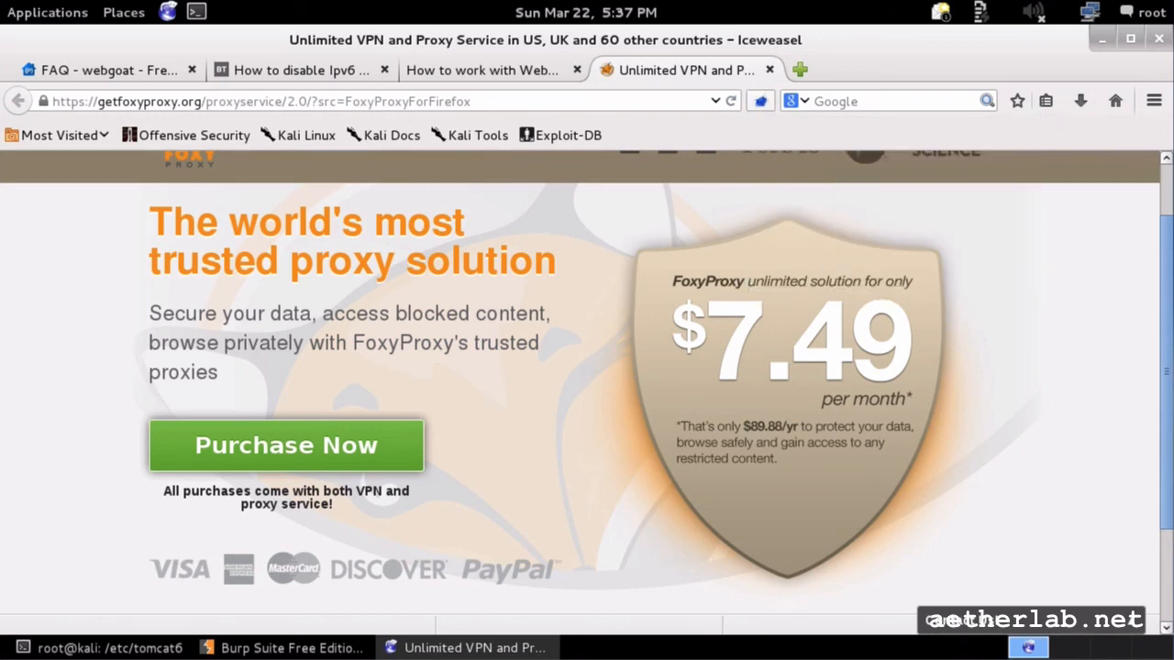
left_click(770, 69)
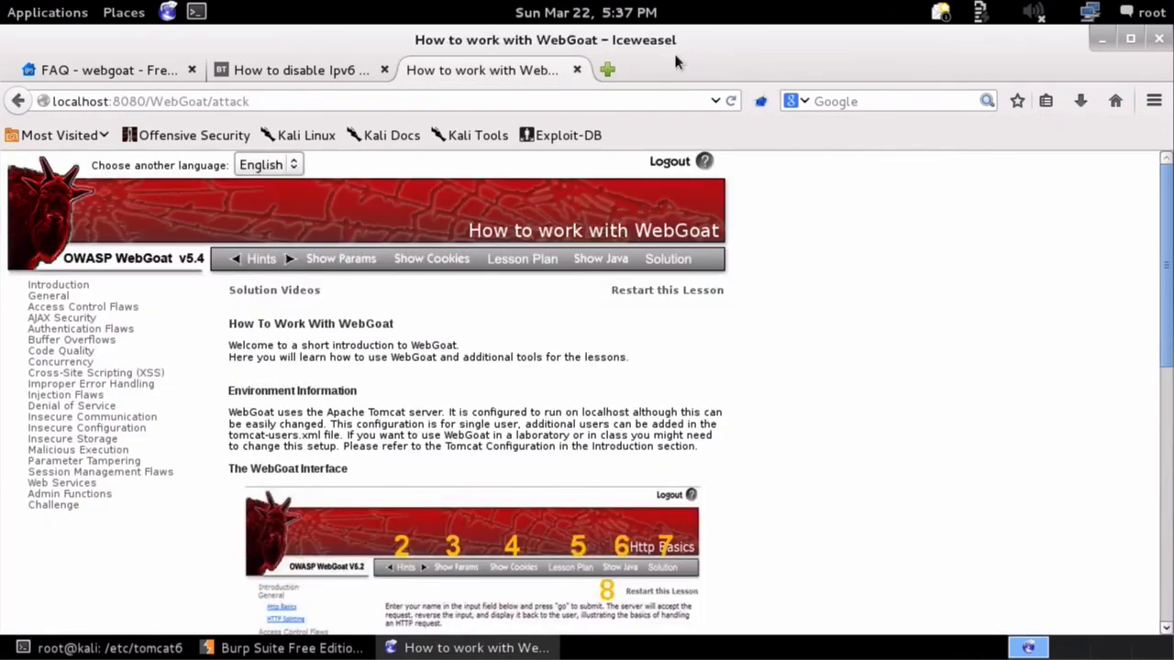
View Burp Suite's HTTP history, then return to Iceweasel and reload localhost:8080/WebGoat/attack through the proxy.
left_click(276, 100)
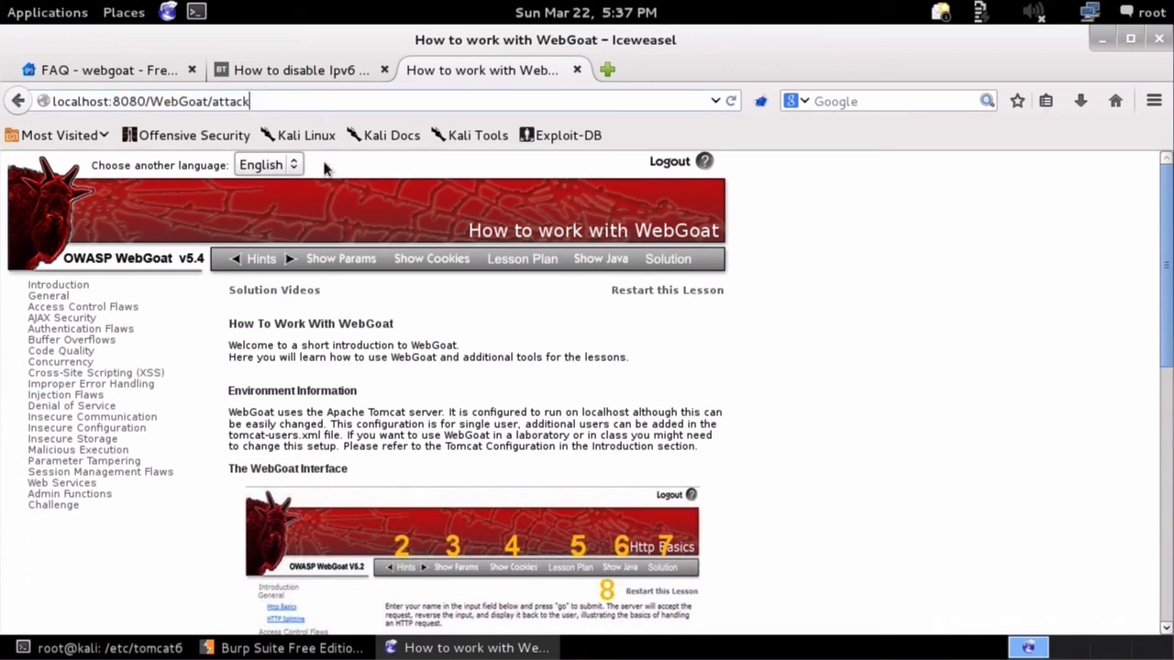
left_click(275, 648)
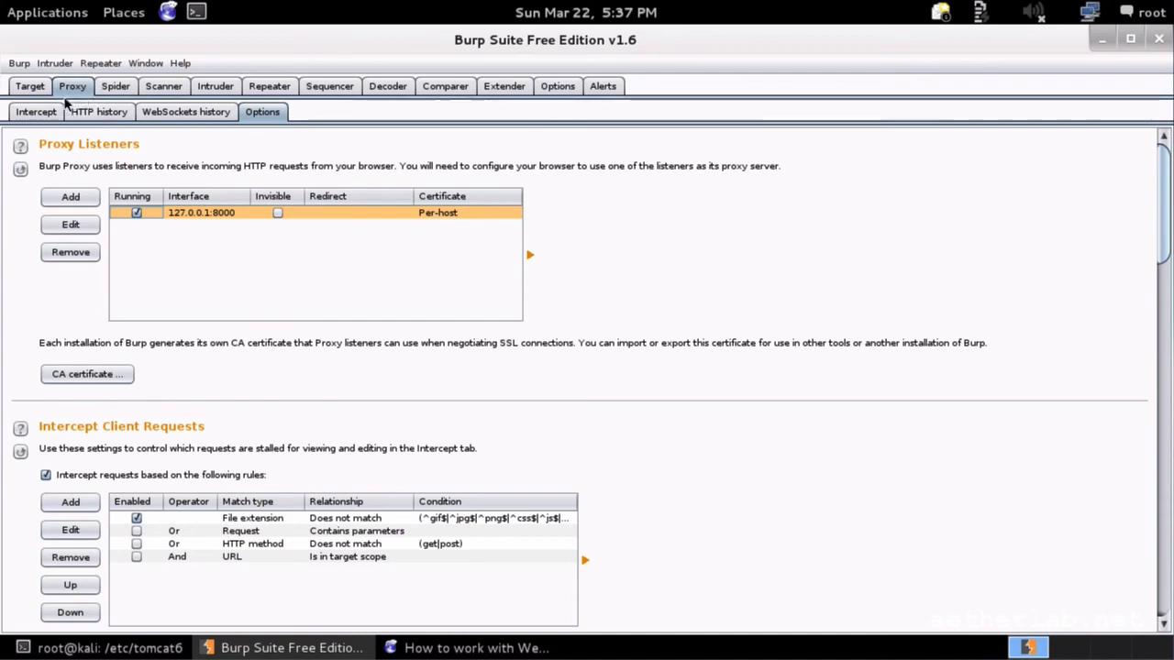
left_click(99, 112)
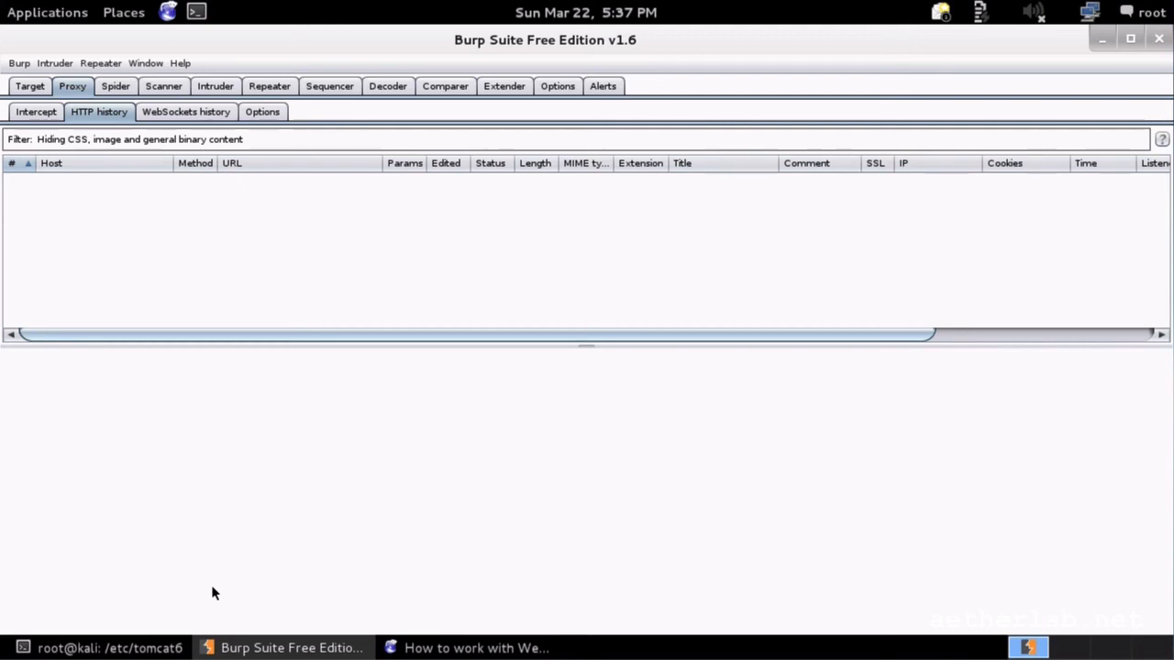
left_click(458, 648)
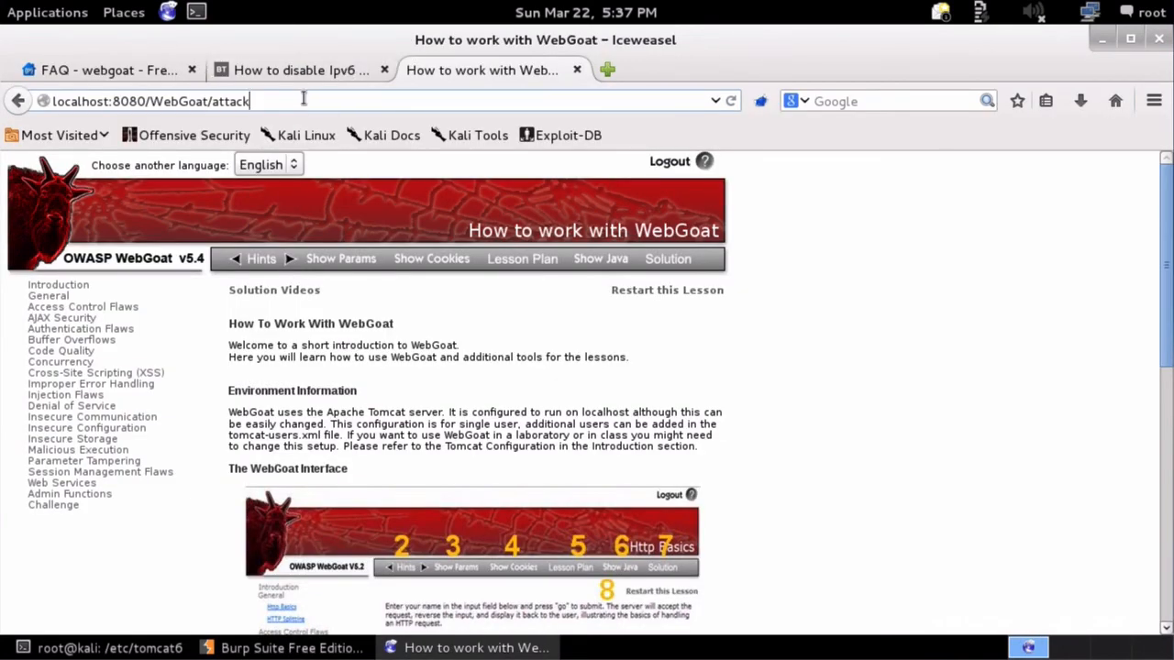
key("Return")
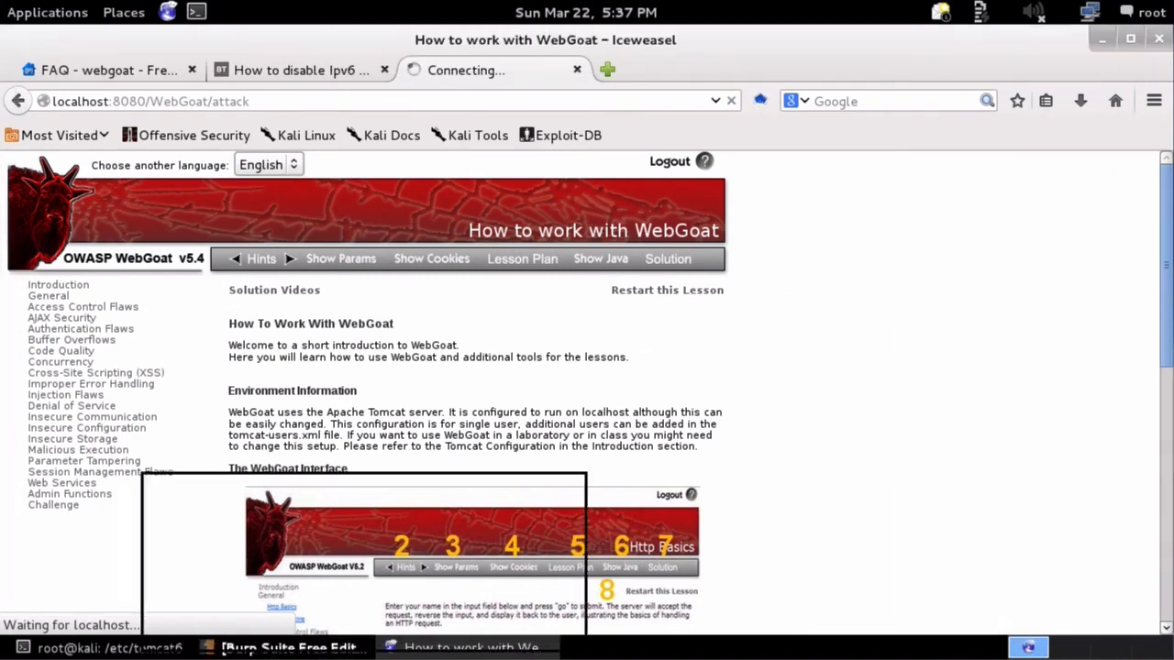
Switch to Burp Suite and forward the intercepted GET request for /WebGoat/attack.
left_click(285, 648)
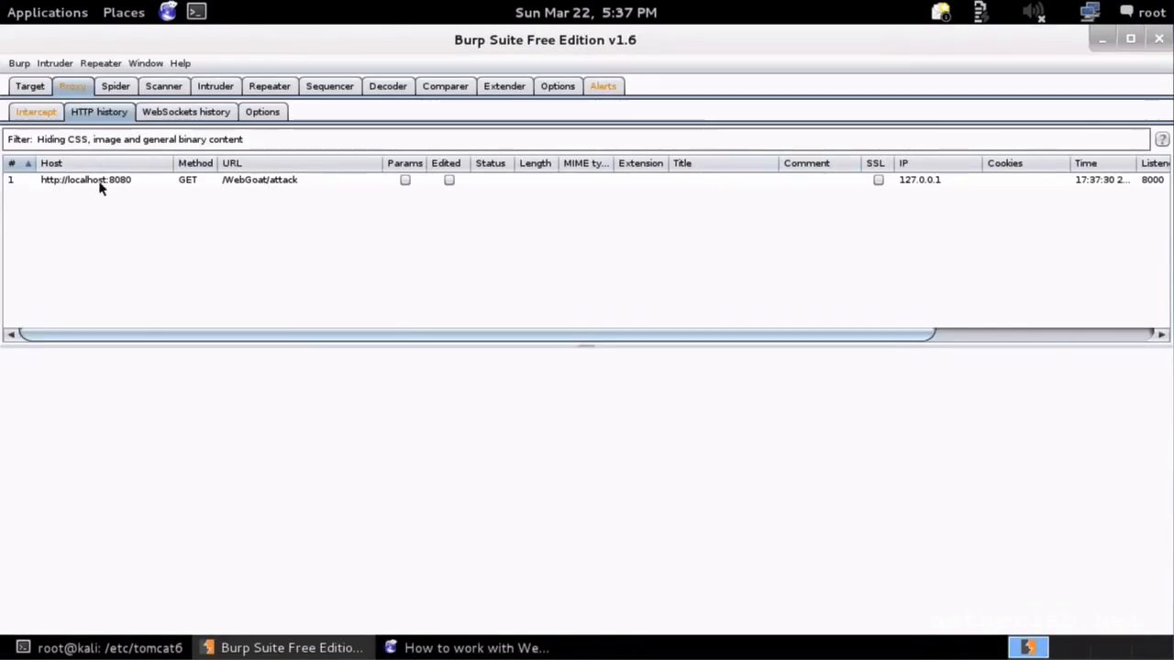
left_click(36, 111)
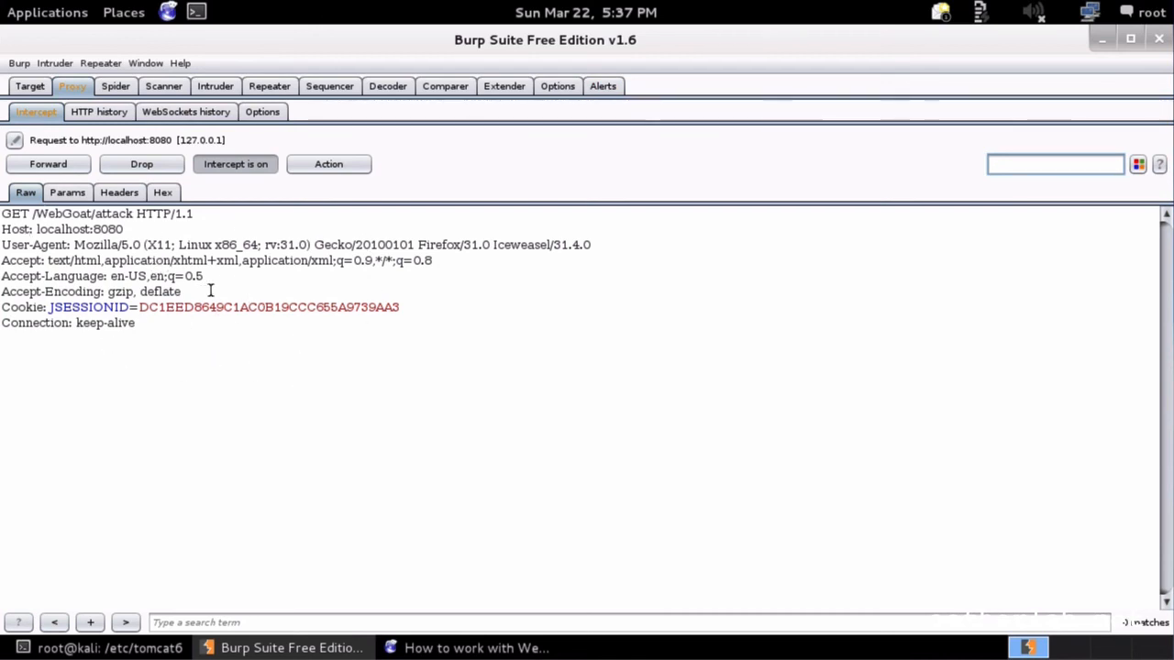
left_click(55, 166)
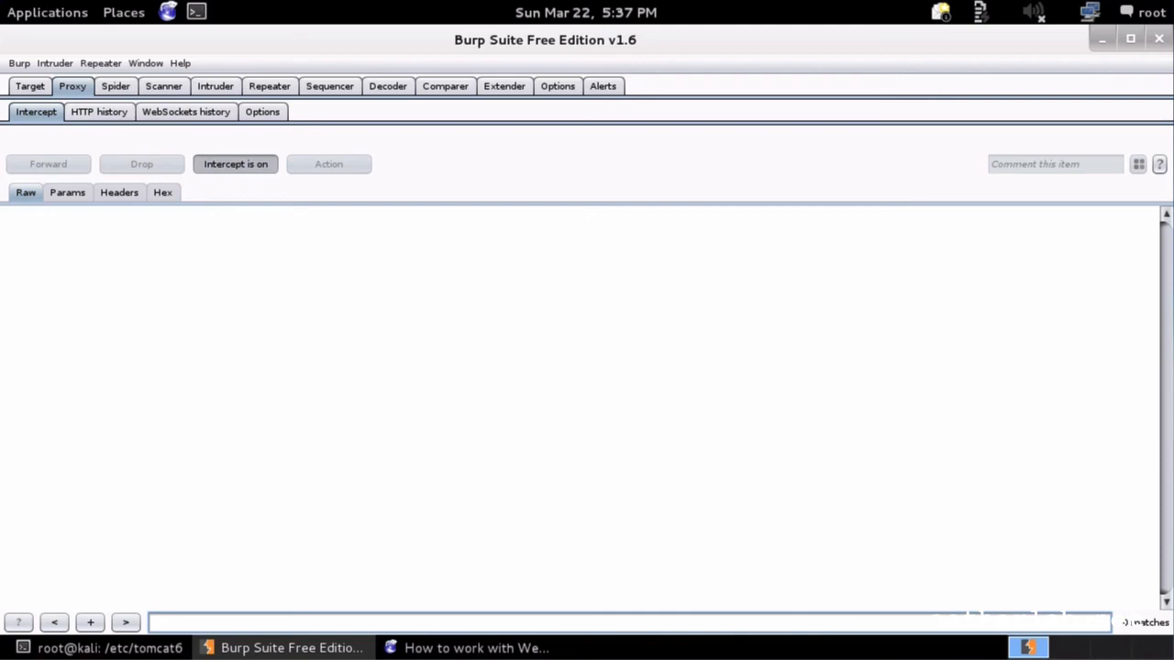
Examine the /WebGoat/attack request and raw response in Burp's HTTP history and check the loaded page in Iceweasel.
left_click(99, 111)
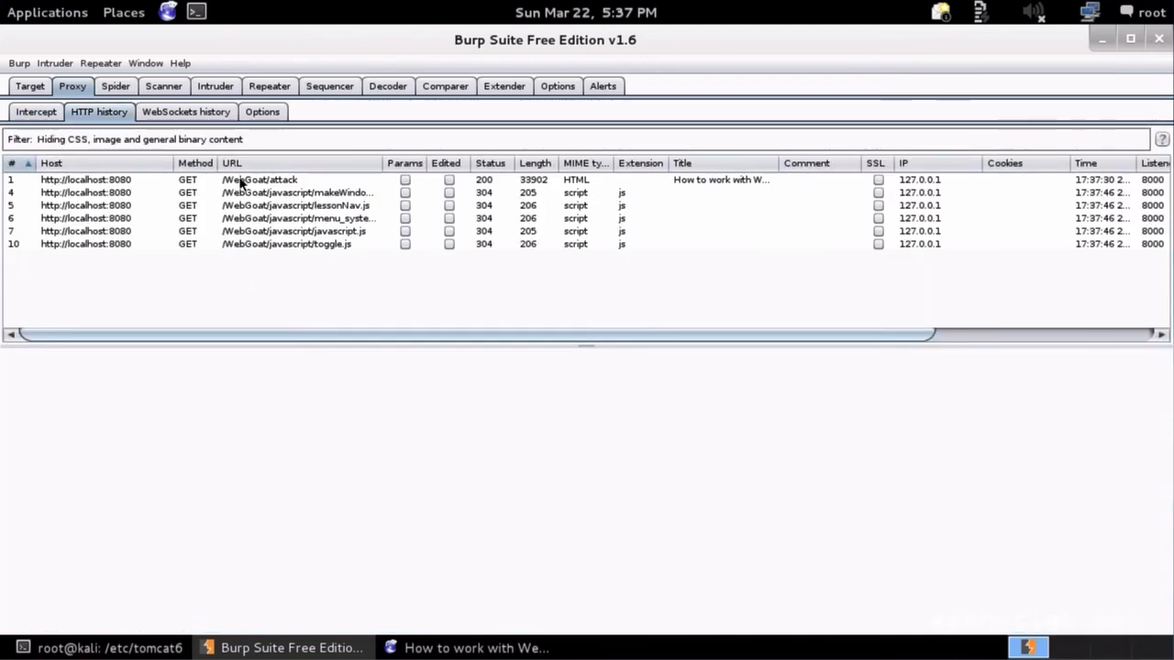
left_click(266, 182)
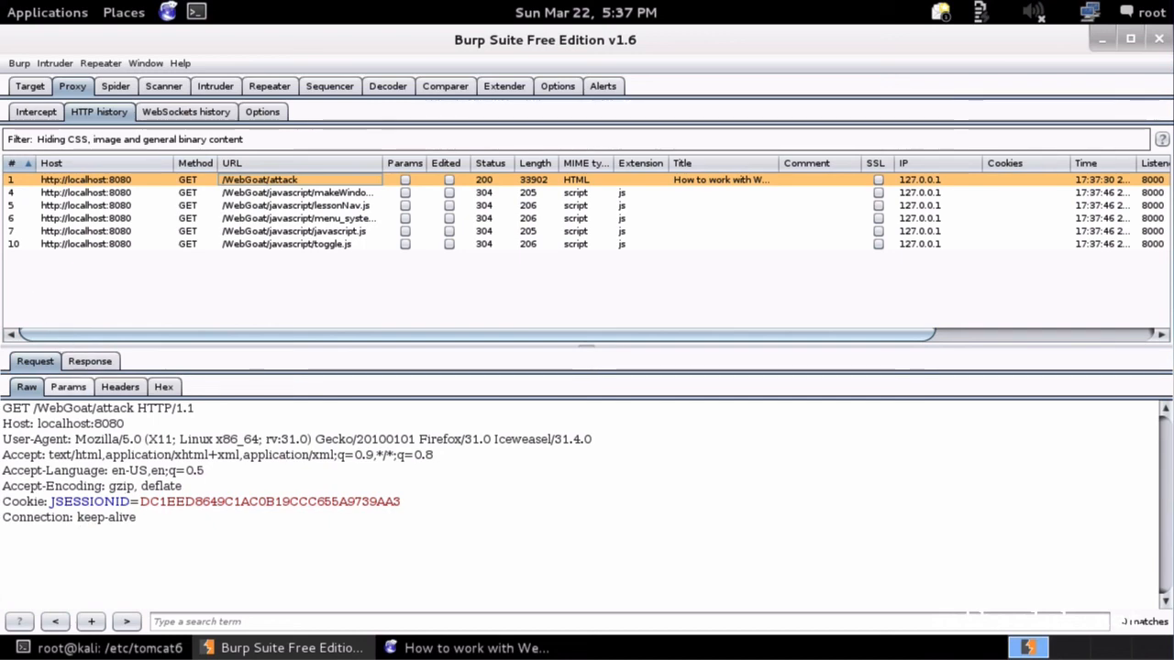
left_click(90, 361)
scroll(131, 440, "down", 12)
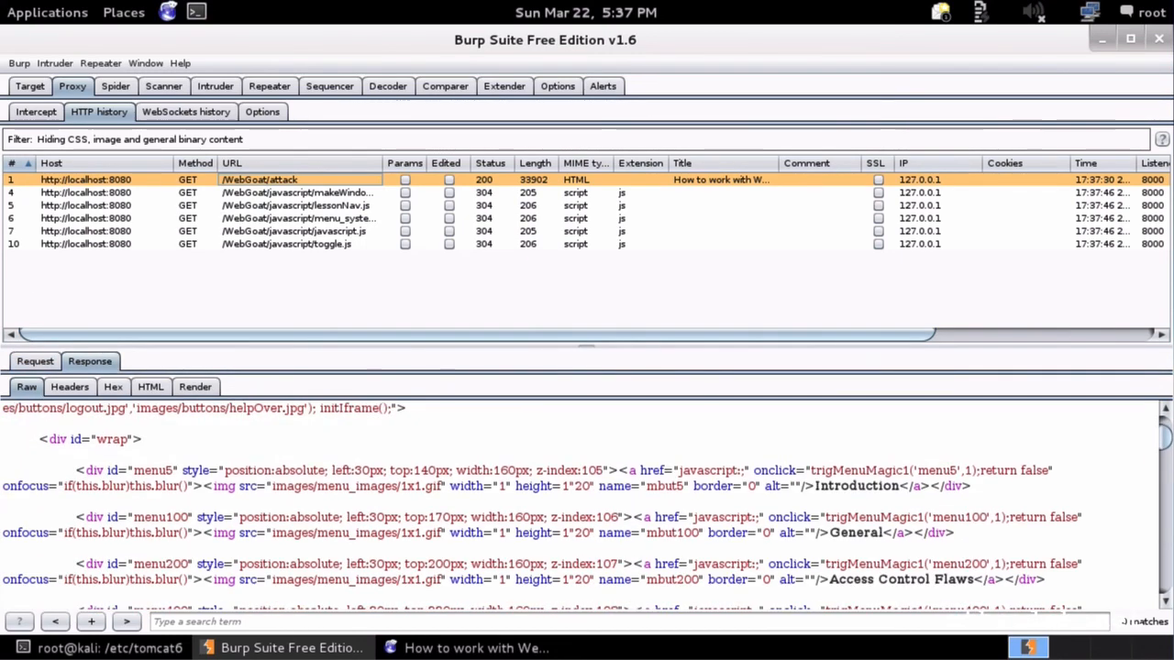
scroll(131, 440, "down", 6)
scroll(131, 440, "up", 12)
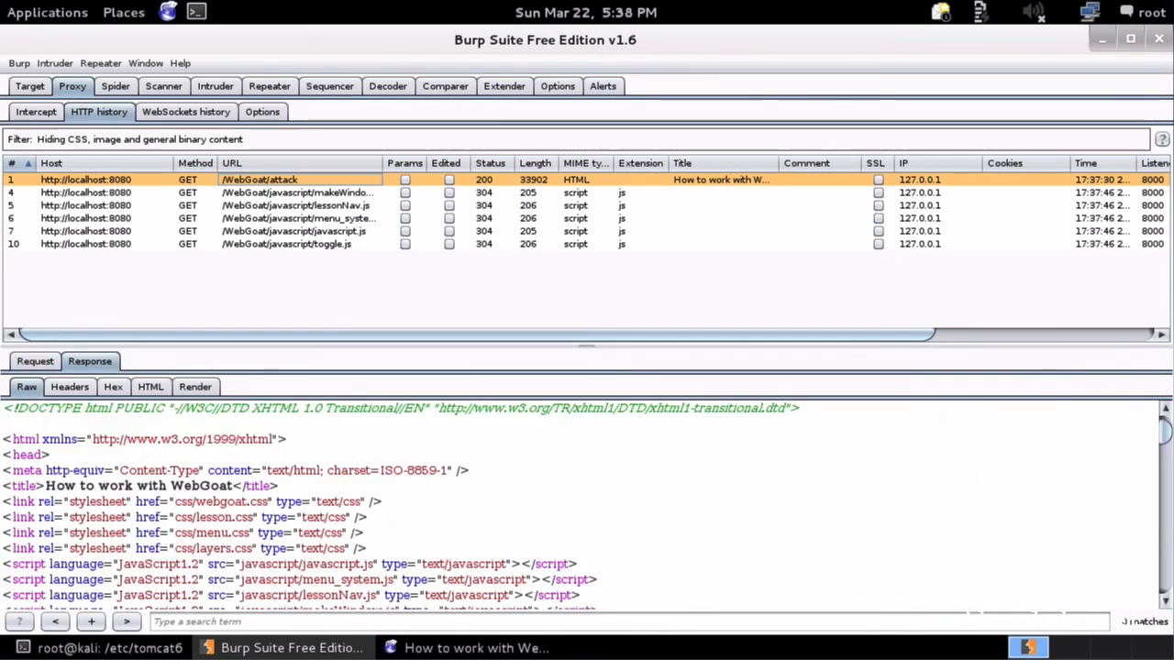
scroll(137, 438, "up", 4)
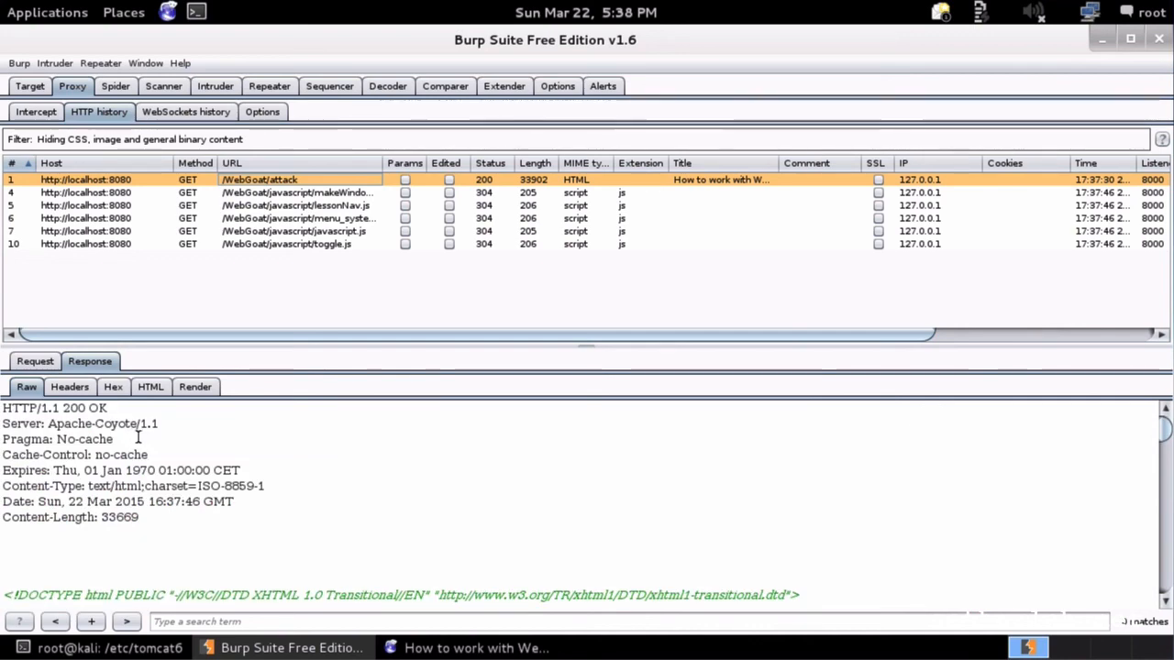
left_click(524, 648)
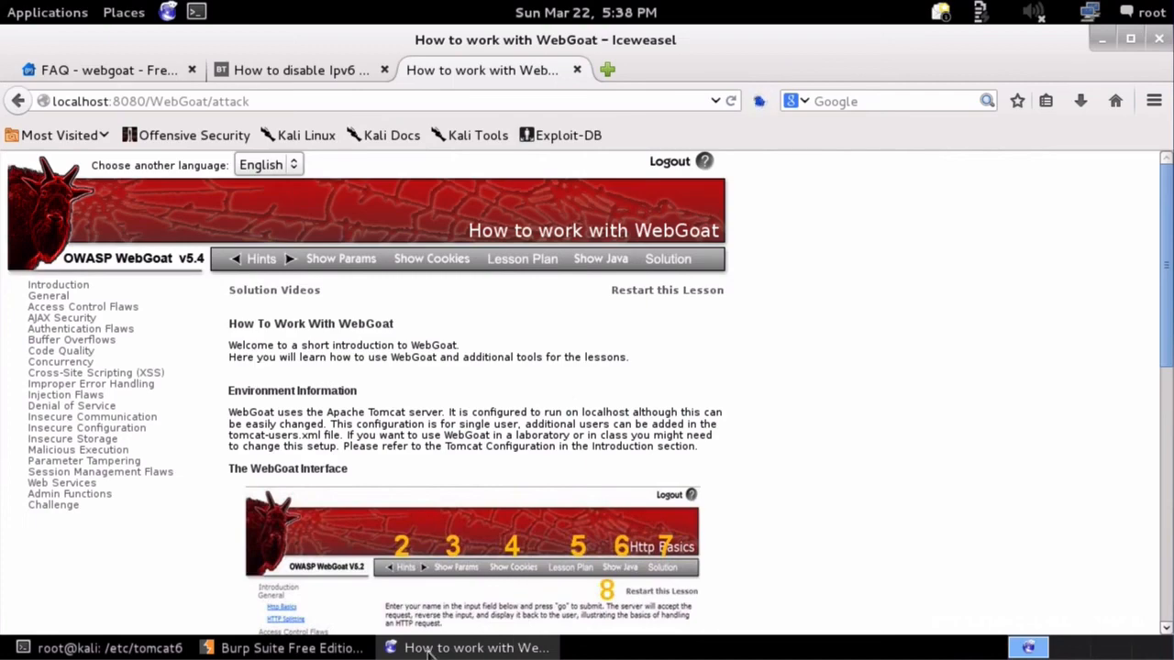
left_click(285, 647)
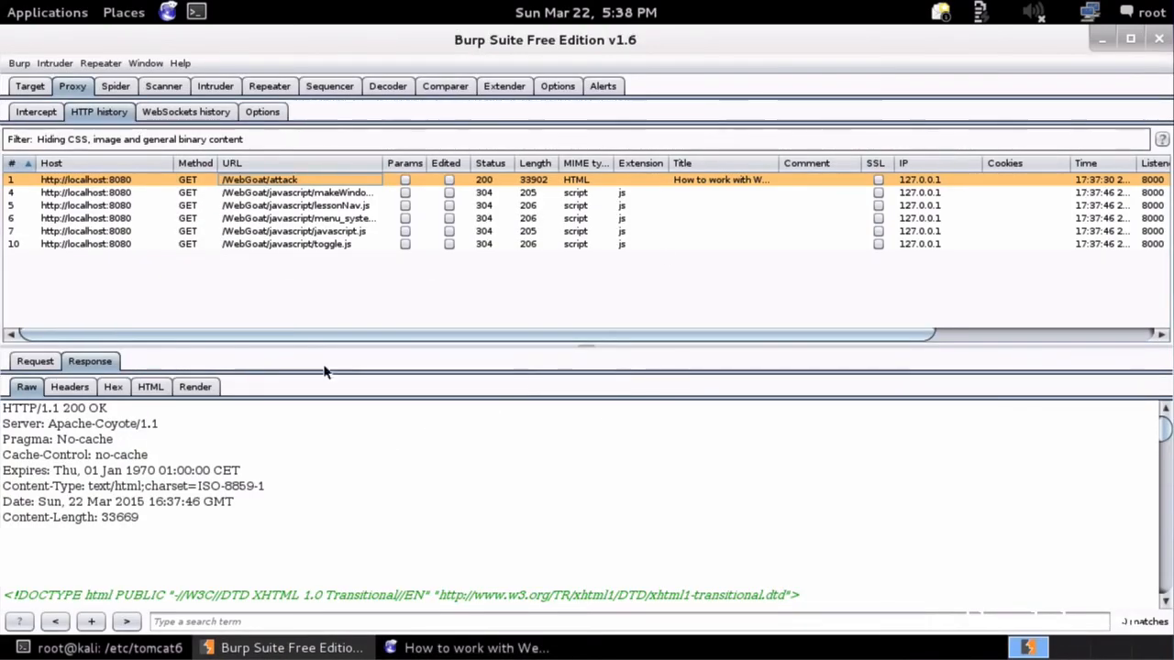
left_click(504, 648)
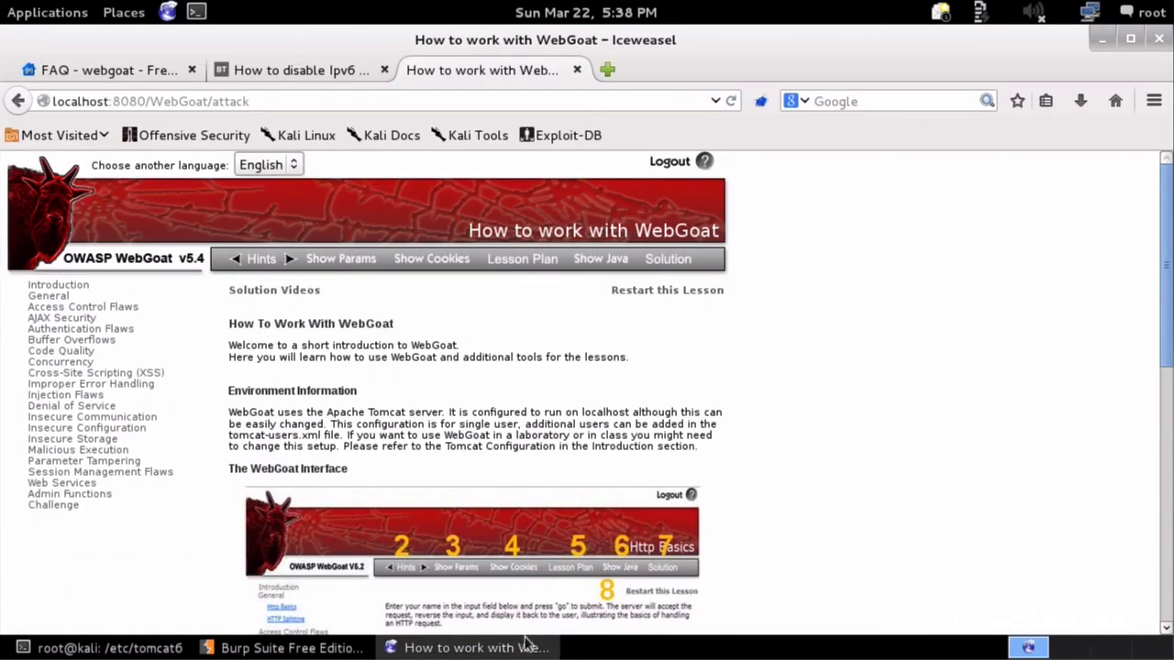